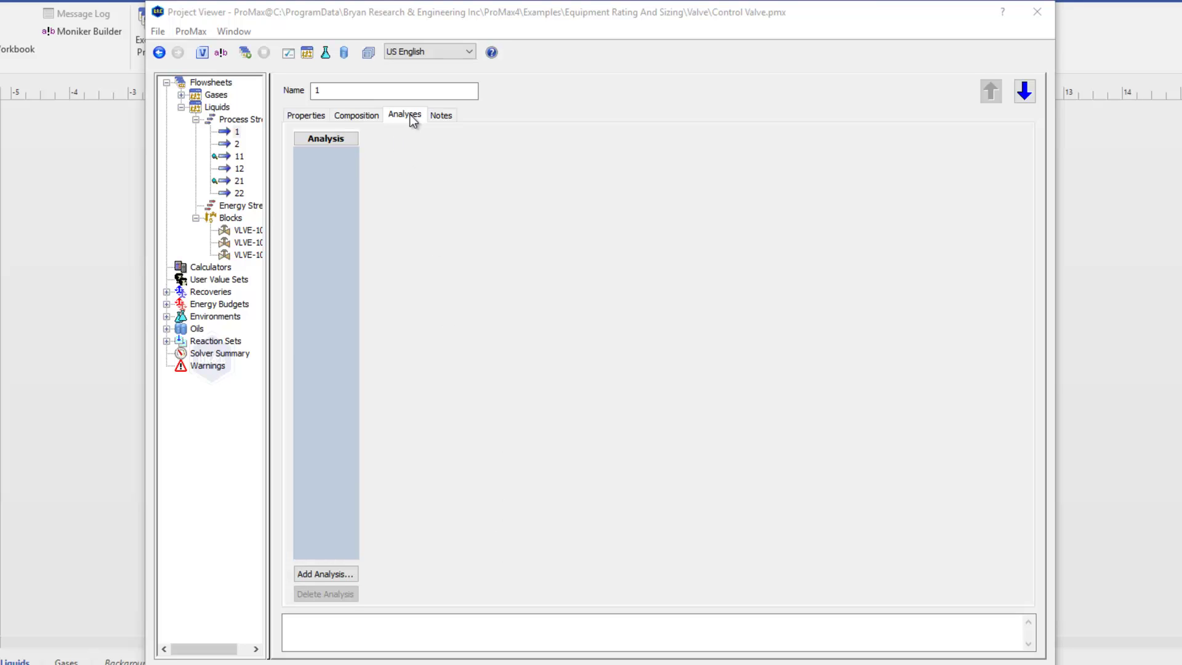
Step: Add a Control Valve analysis, named Control Valve 1, to stream 1
click(319, 575)
click(505, 316)
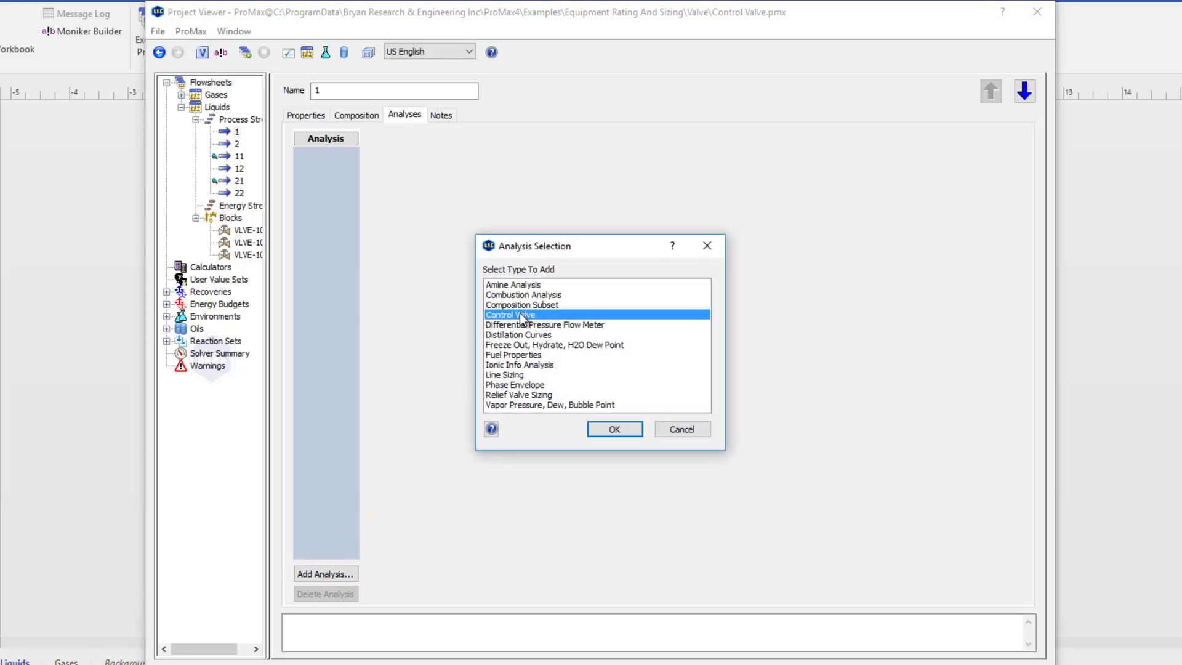
click(613, 429)
mouse_move(689, 292)
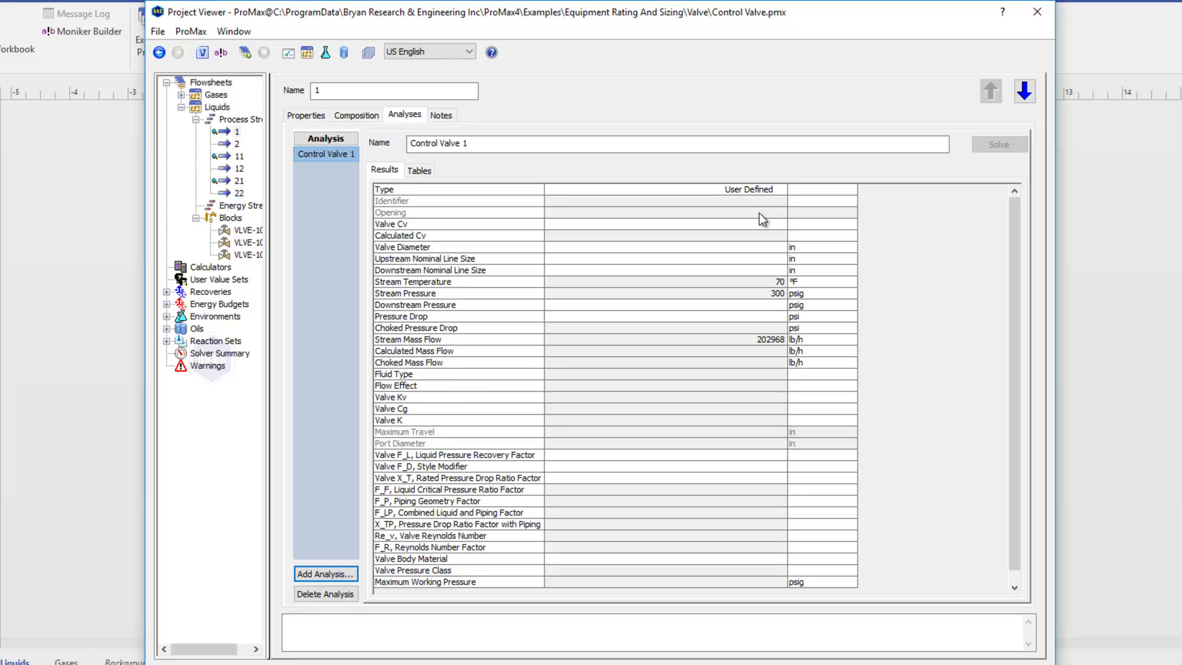
click(748, 193)
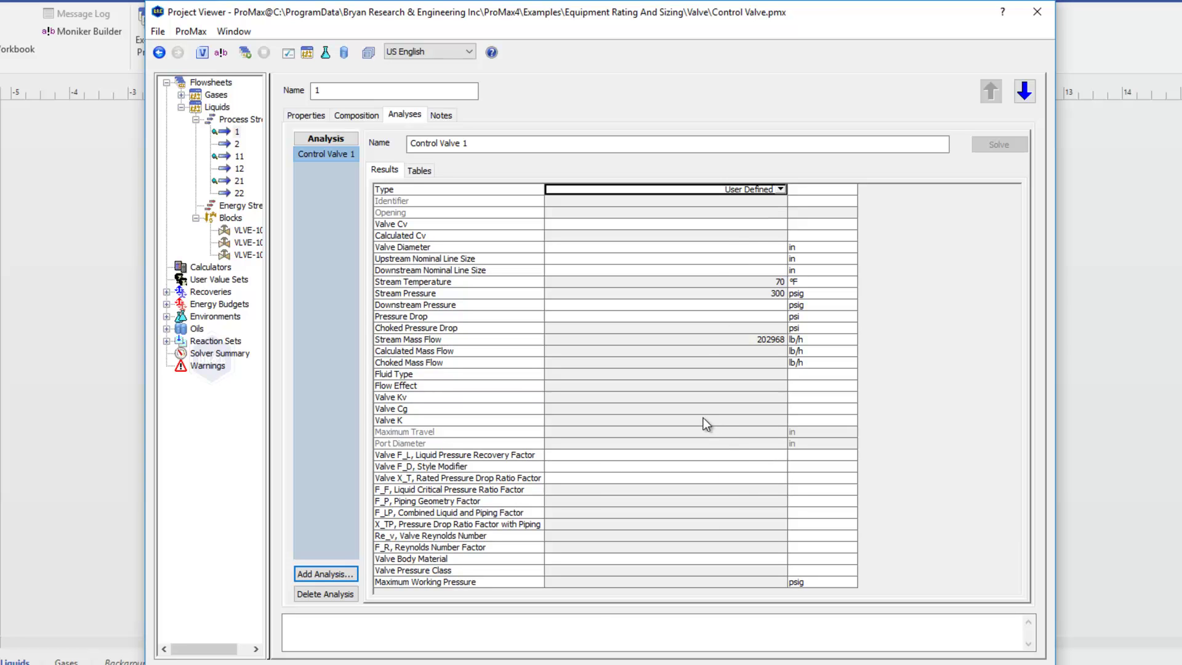
Step: Set Control Valve 1's type to Fisher® ES, equal percentage cage (Flow Up)
click(780, 190)
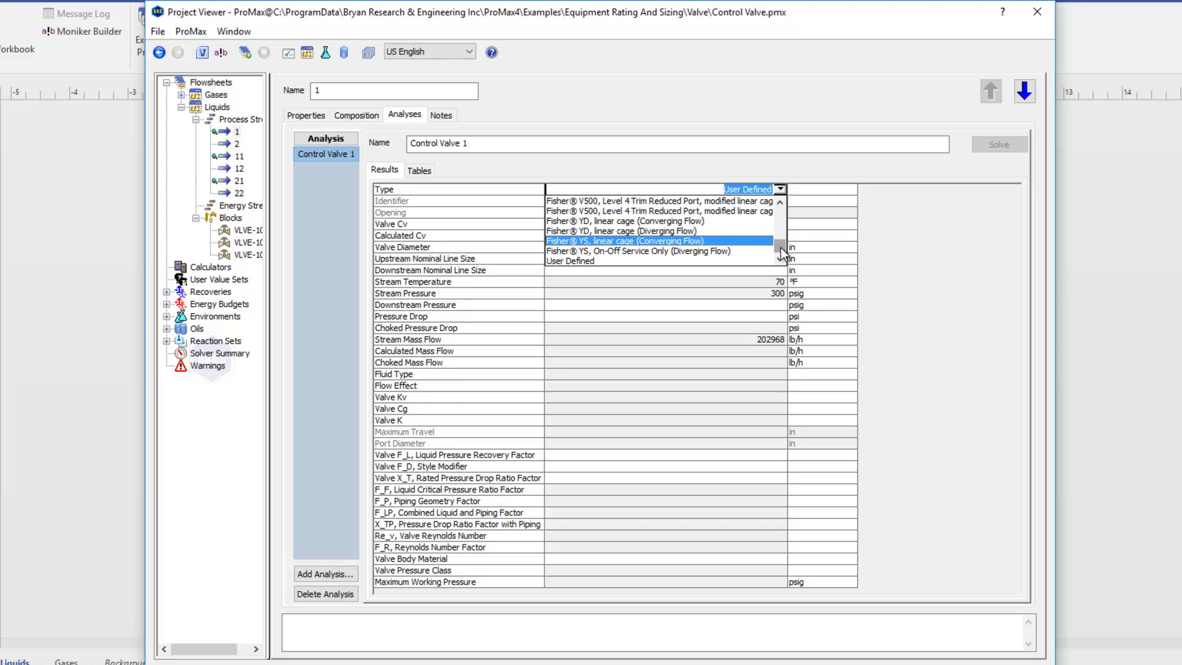
drag(781, 247, 781, 201)
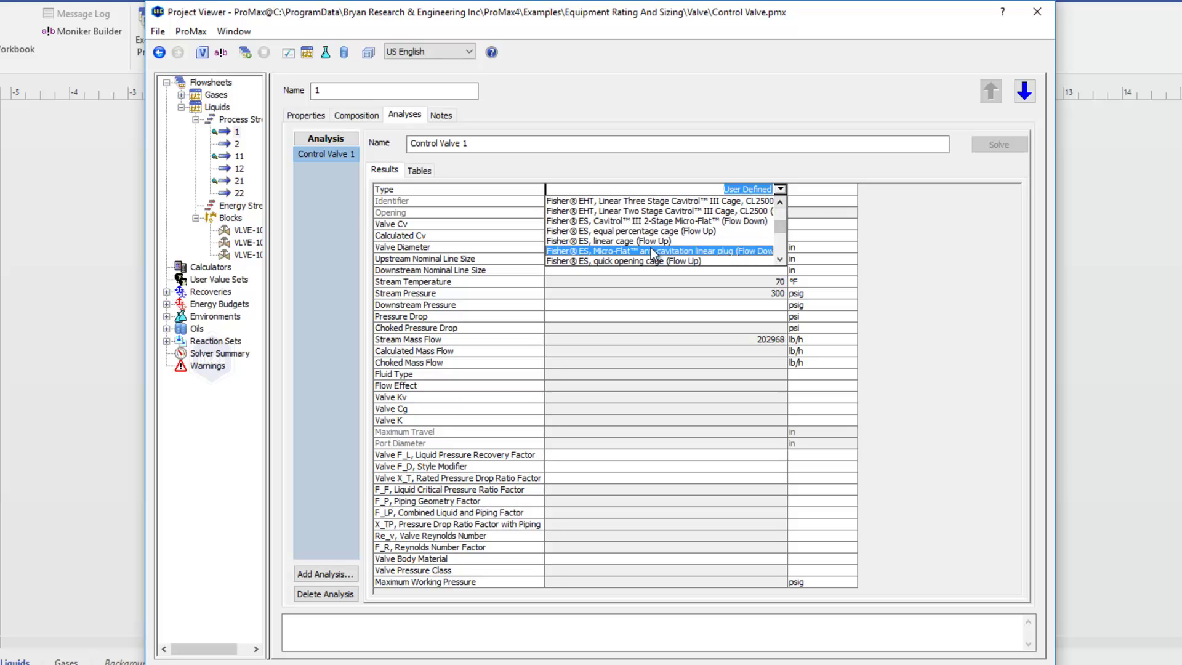
click(635, 232)
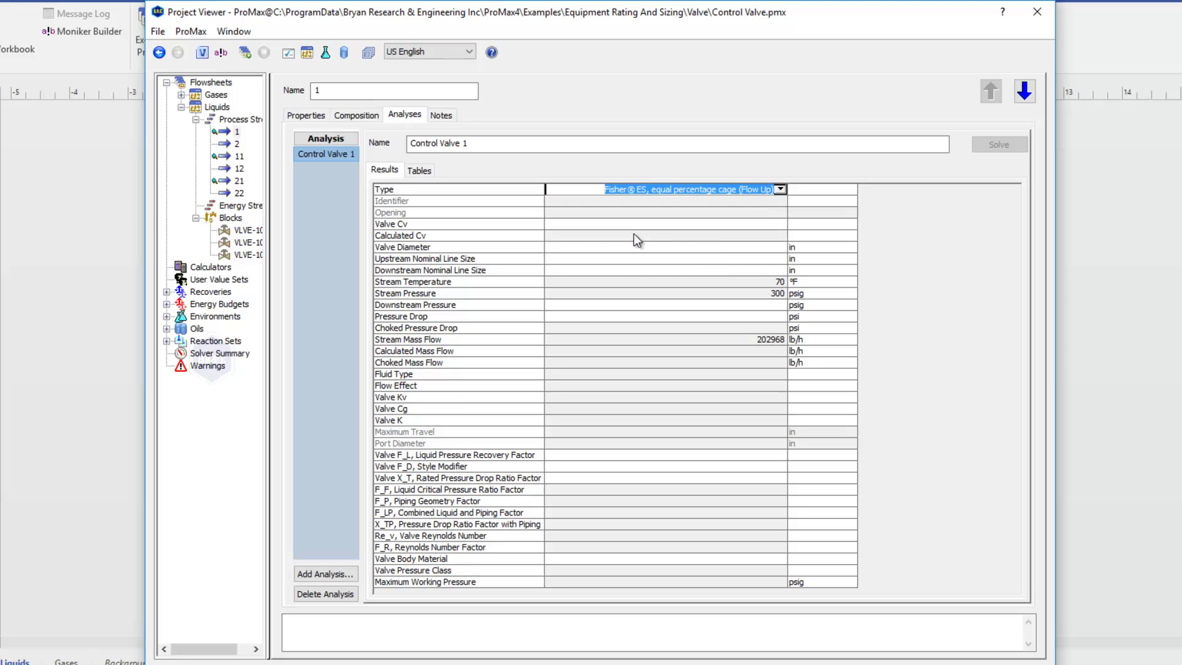
key(Return)
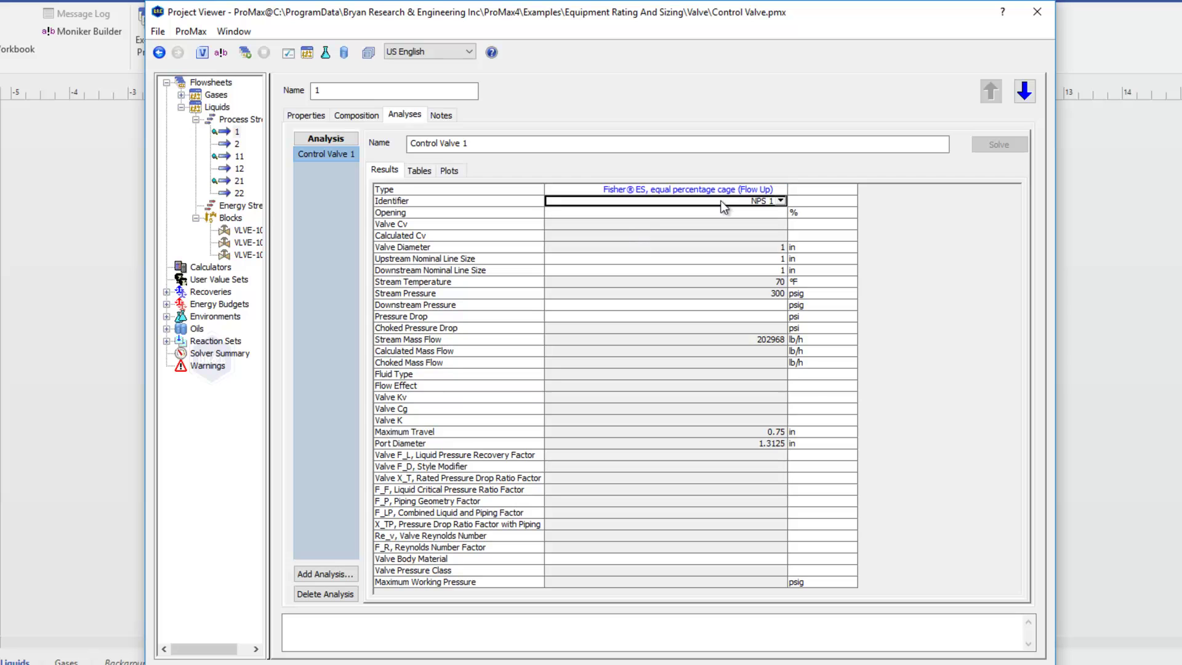
click(782, 202)
drag(781, 230, 782, 243)
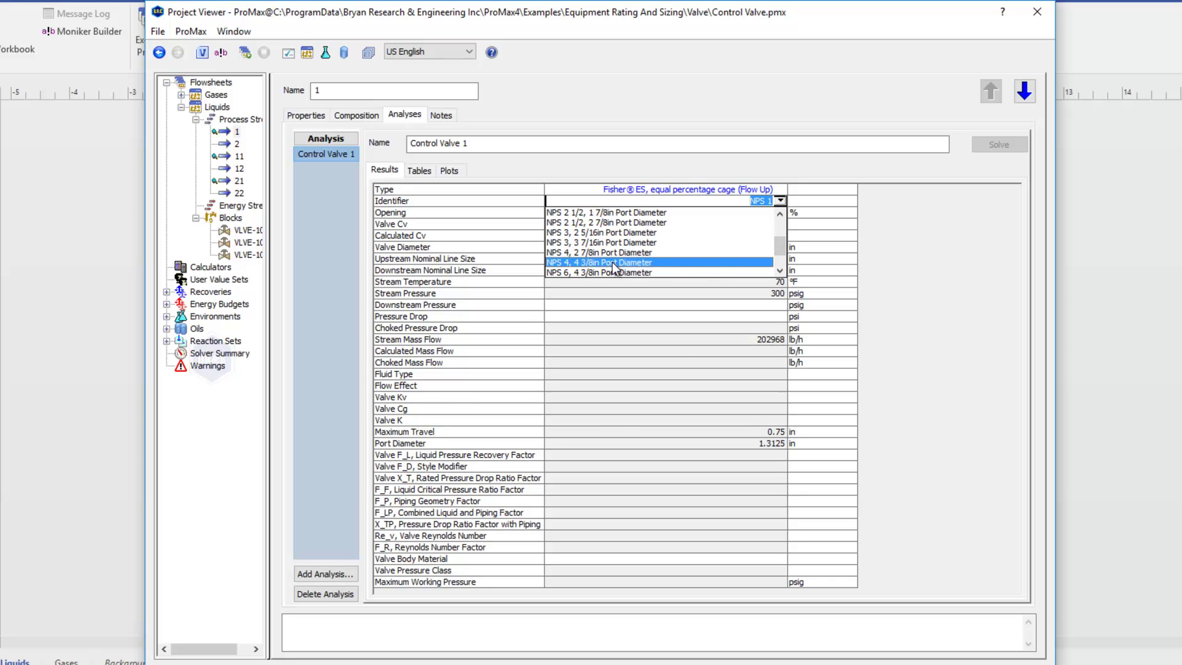
Step: Choose the NPS 4, 4 3/8in port size, set 100% opening and solve for Cv 203
click(614, 263)
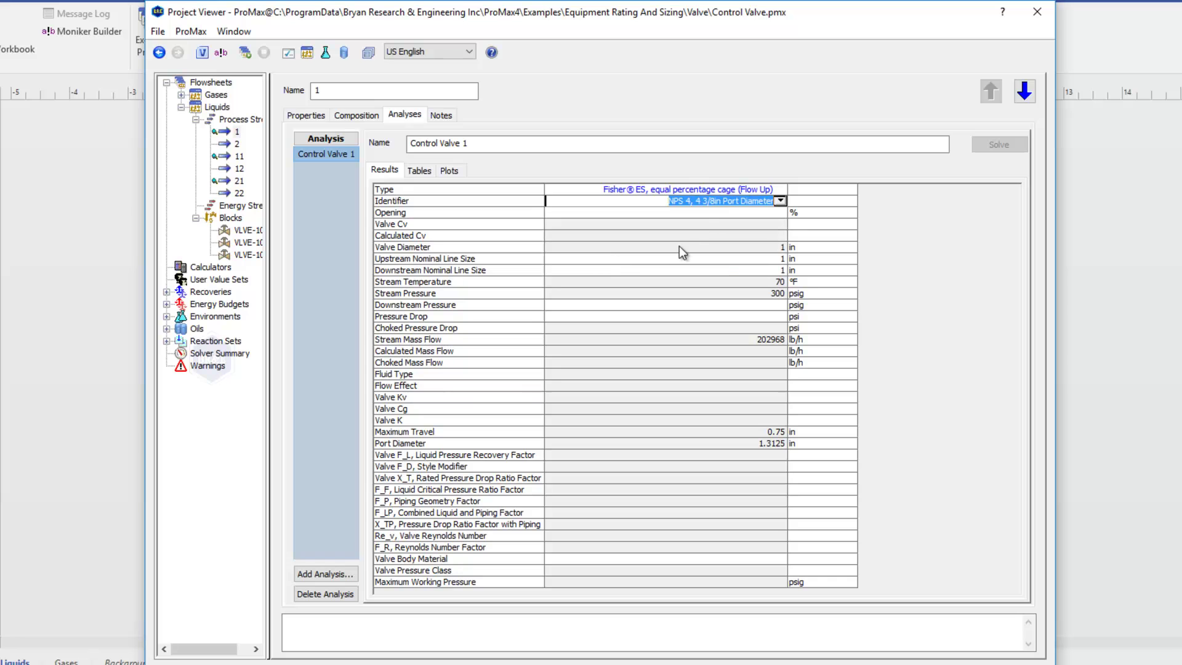
click(711, 215)
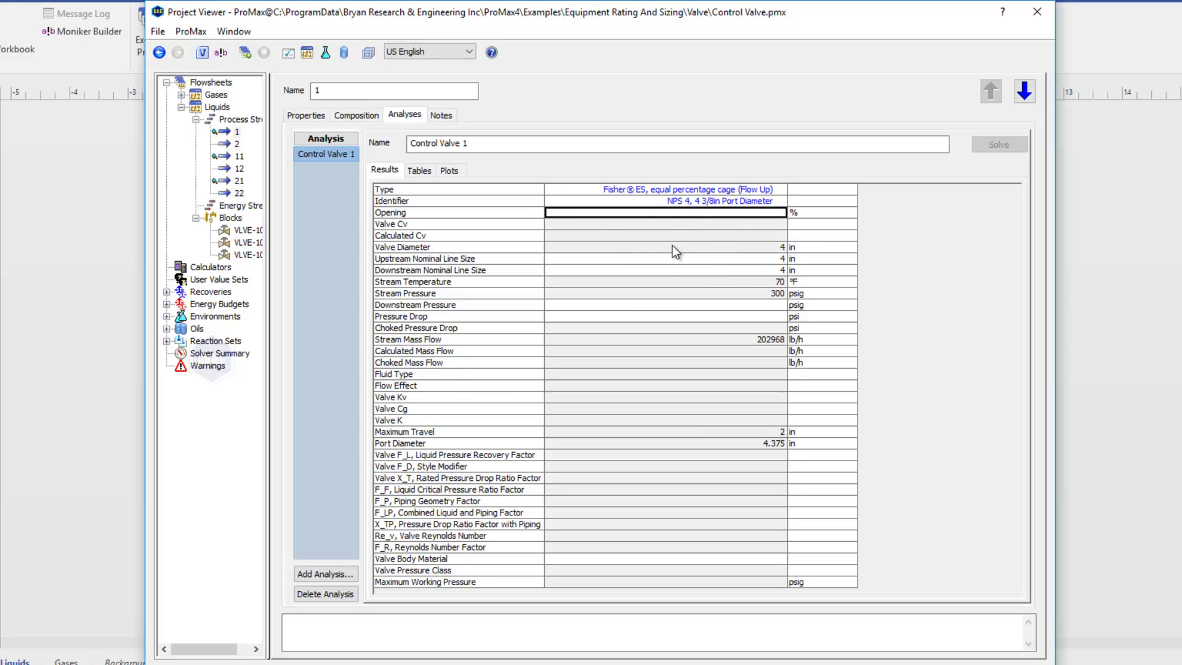
mouse_move(670, 245)
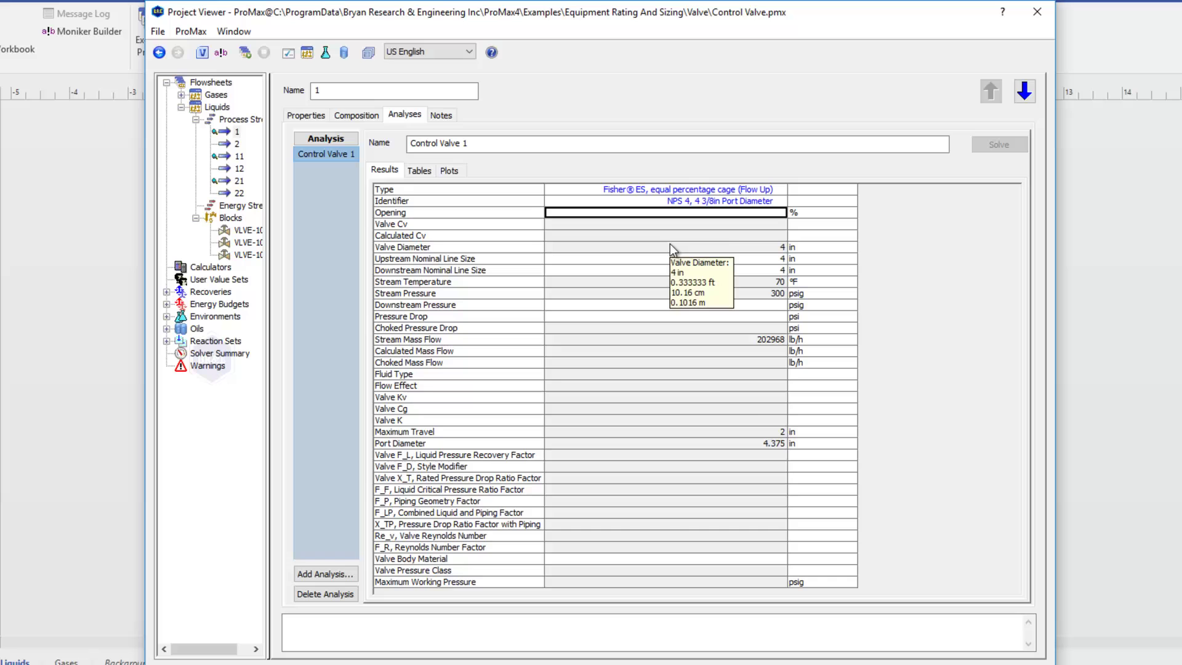
text(100)
key(Return)
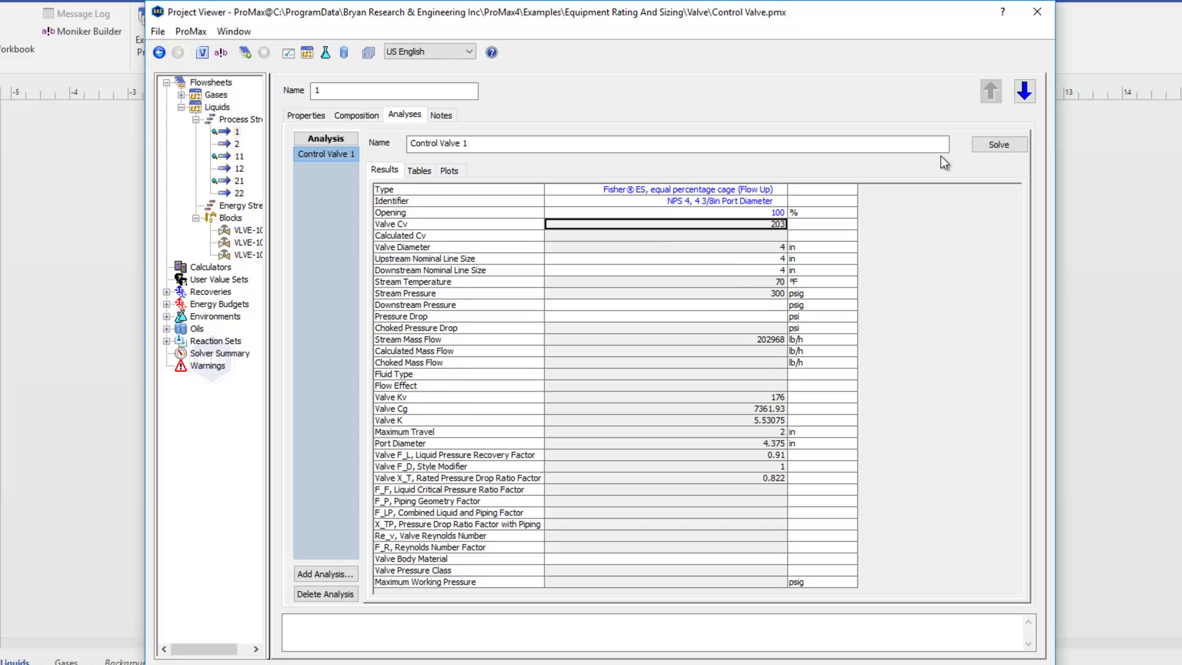
click(999, 145)
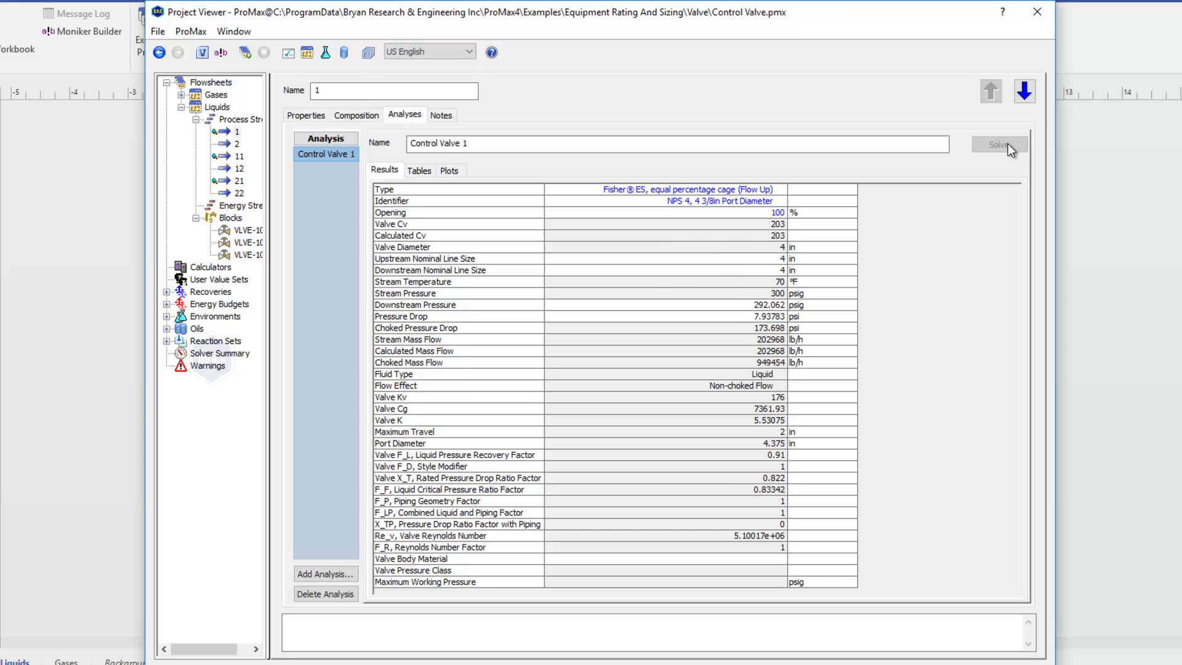
click(734, 318)
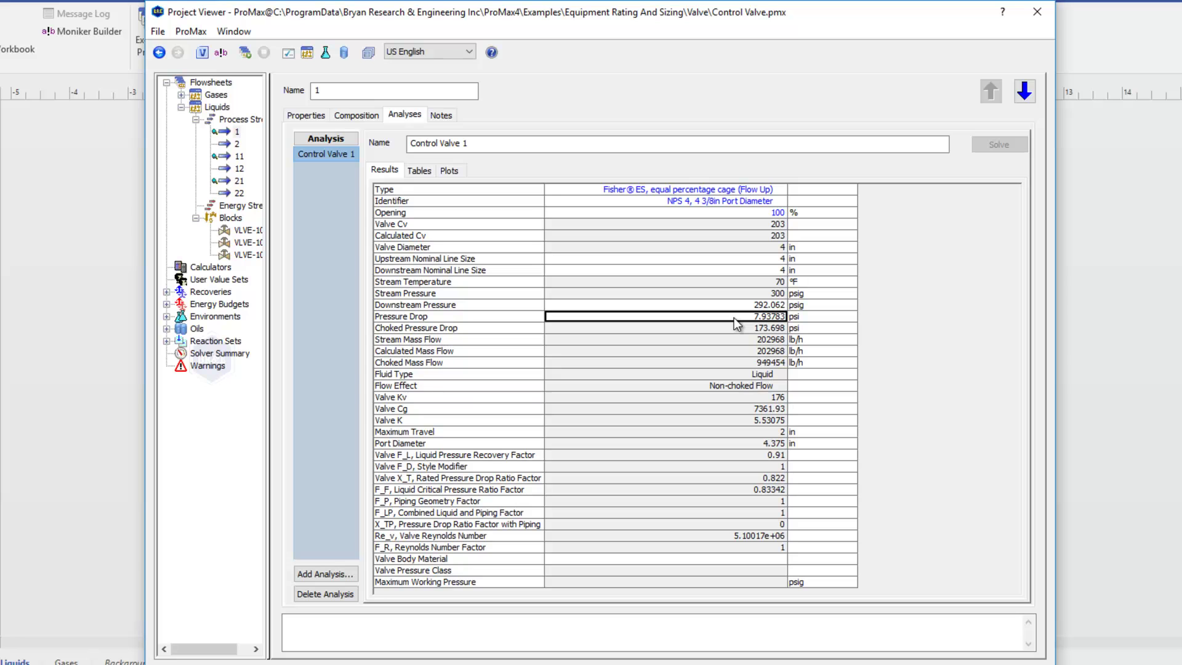
Step: Replace the opening spec with a 20 psi pressure drop and solve, giving 75.7881% opening
click(734, 216)
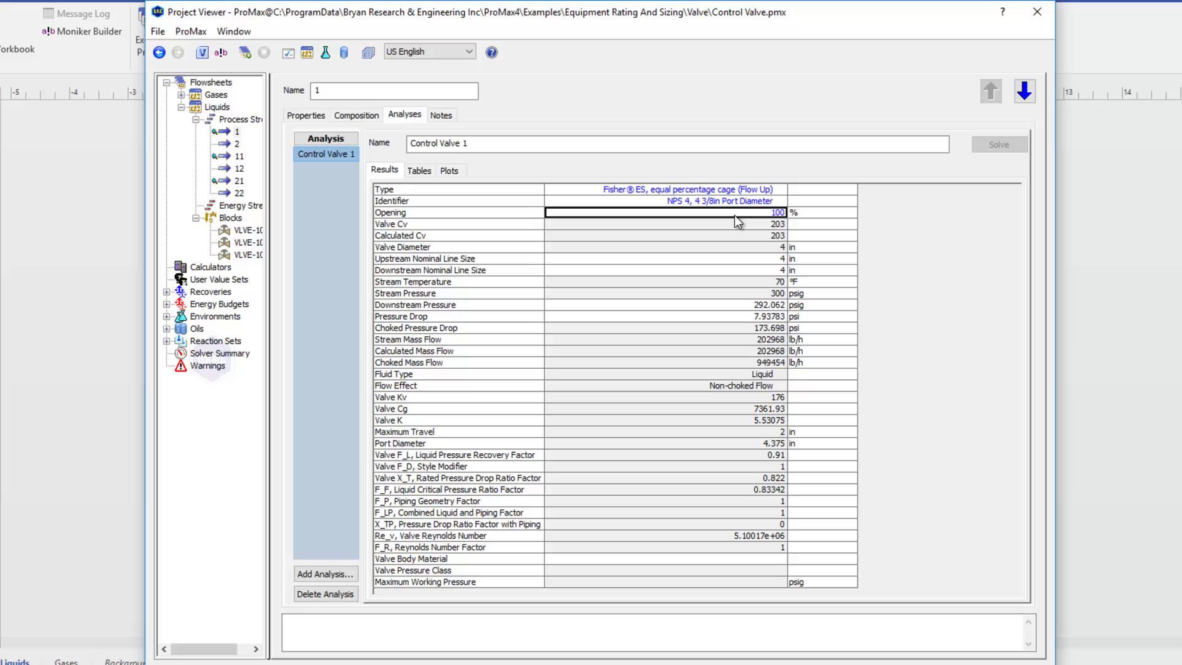
key(Delete)
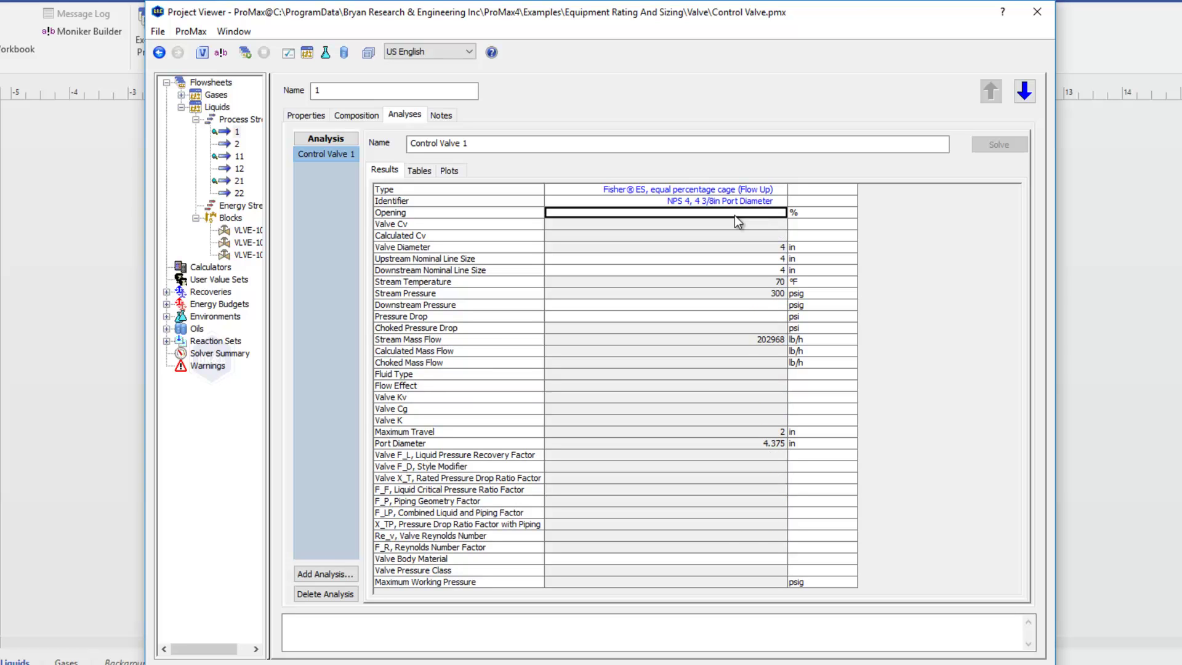
click(748, 317)
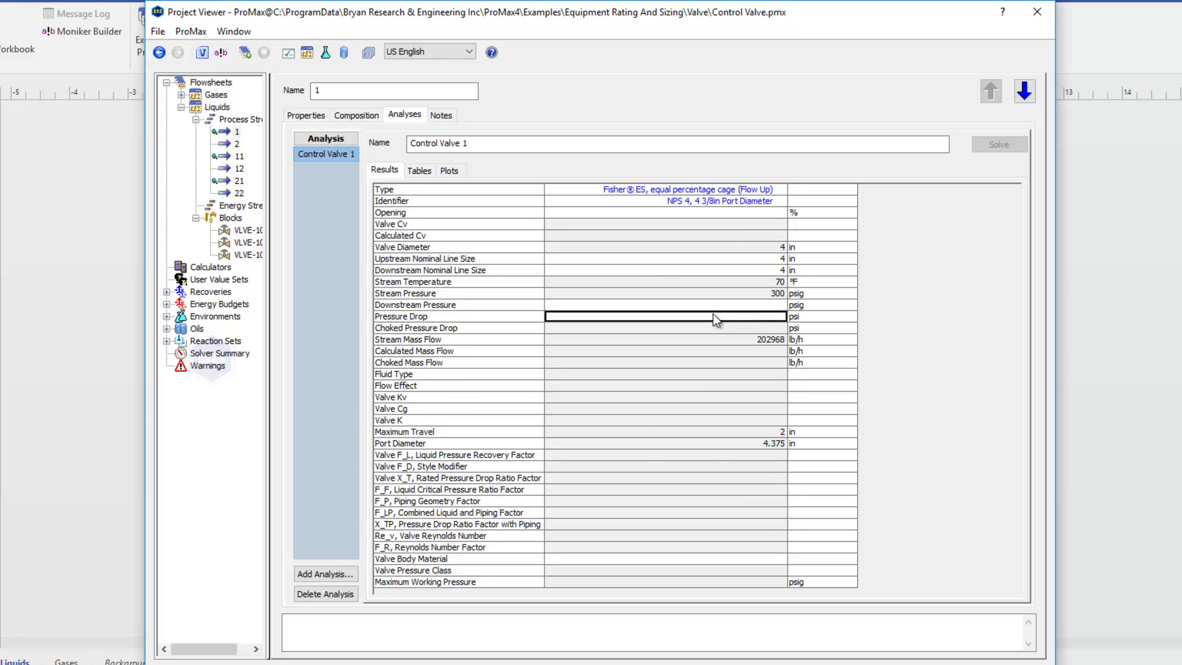
click(728, 305)
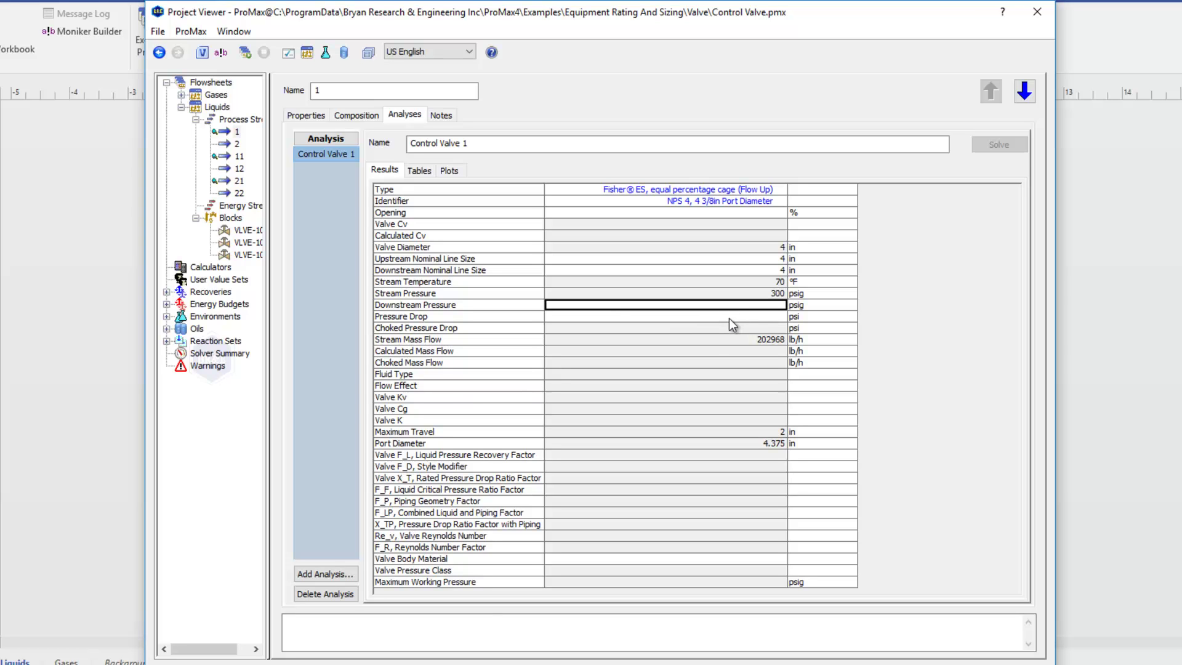
click(729, 319)
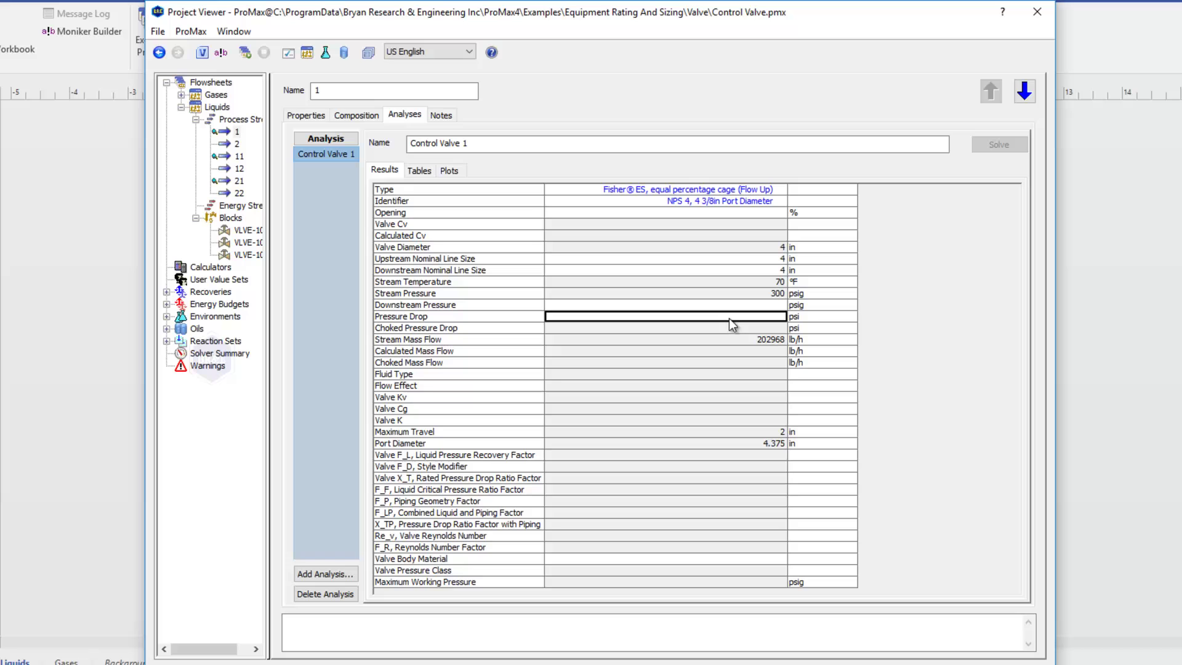
text(20)
key(Return)
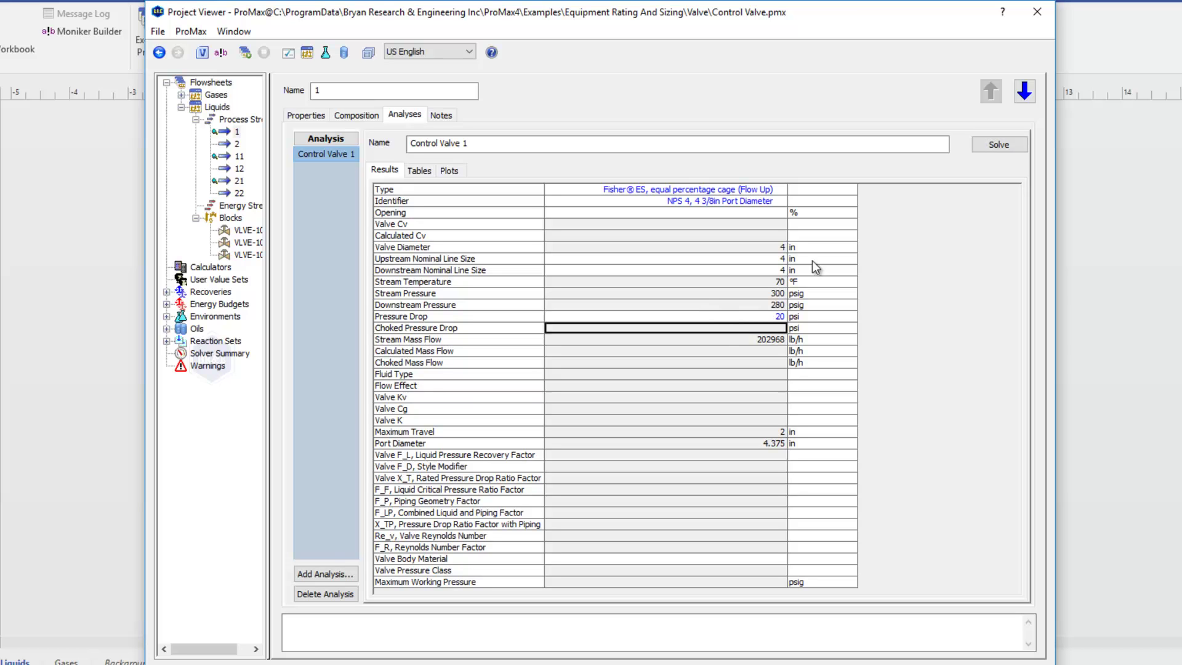
click(978, 150)
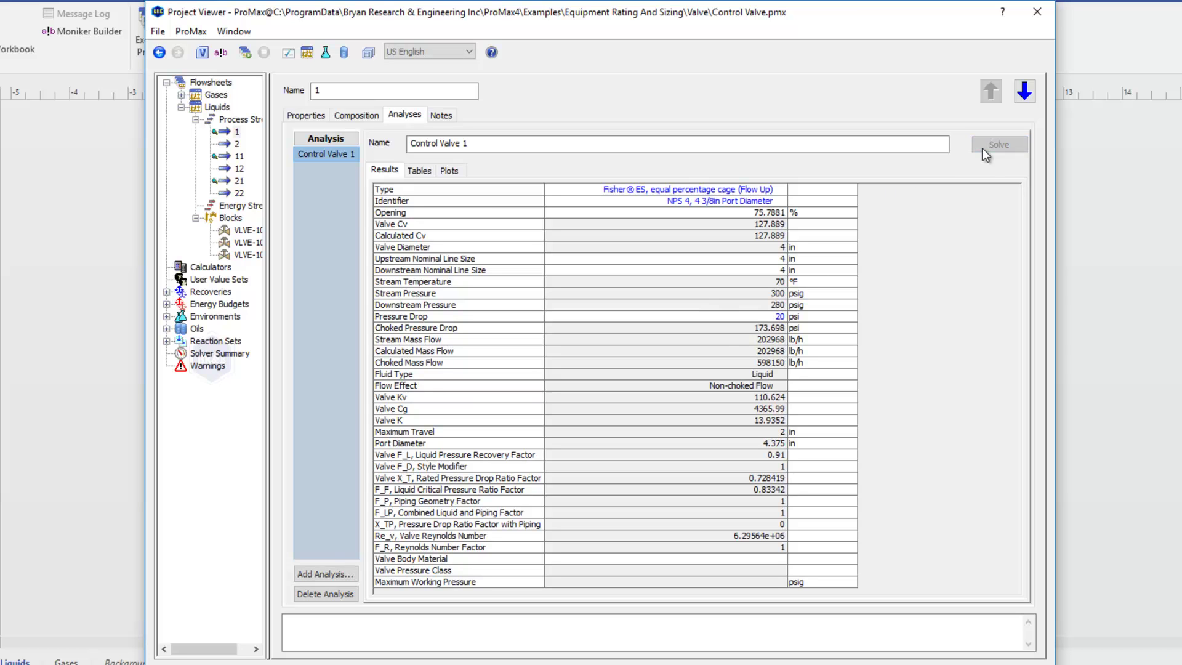
click(734, 214)
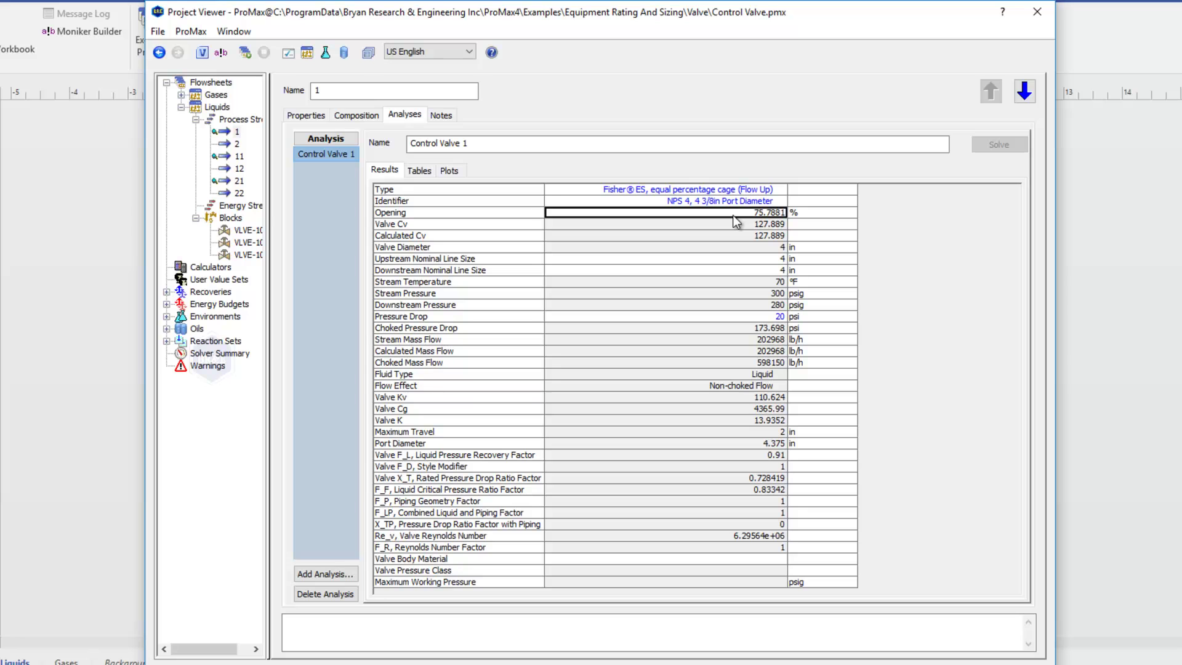
click(735, 225)
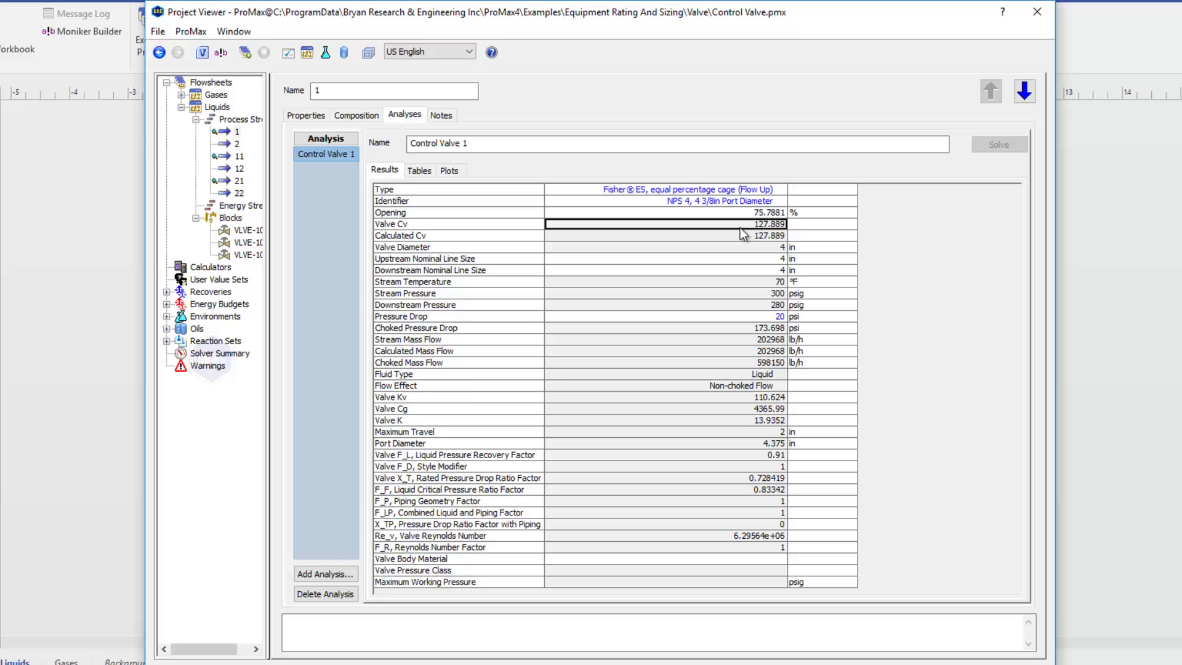
click(748, 260)
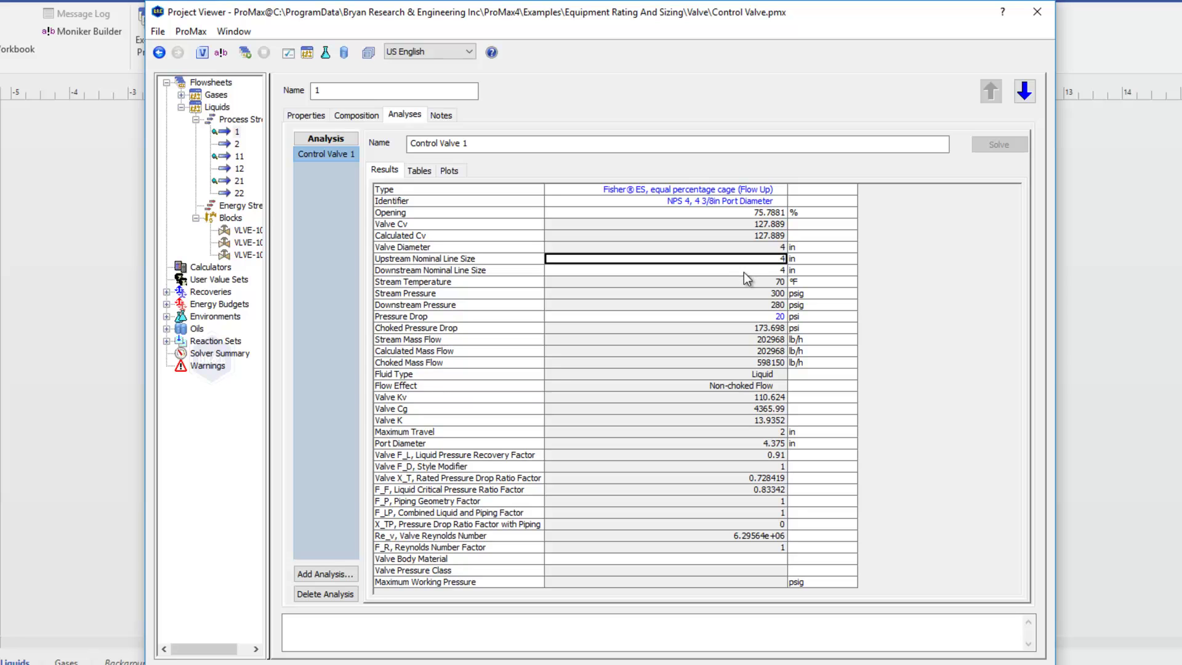
click(744, 272)
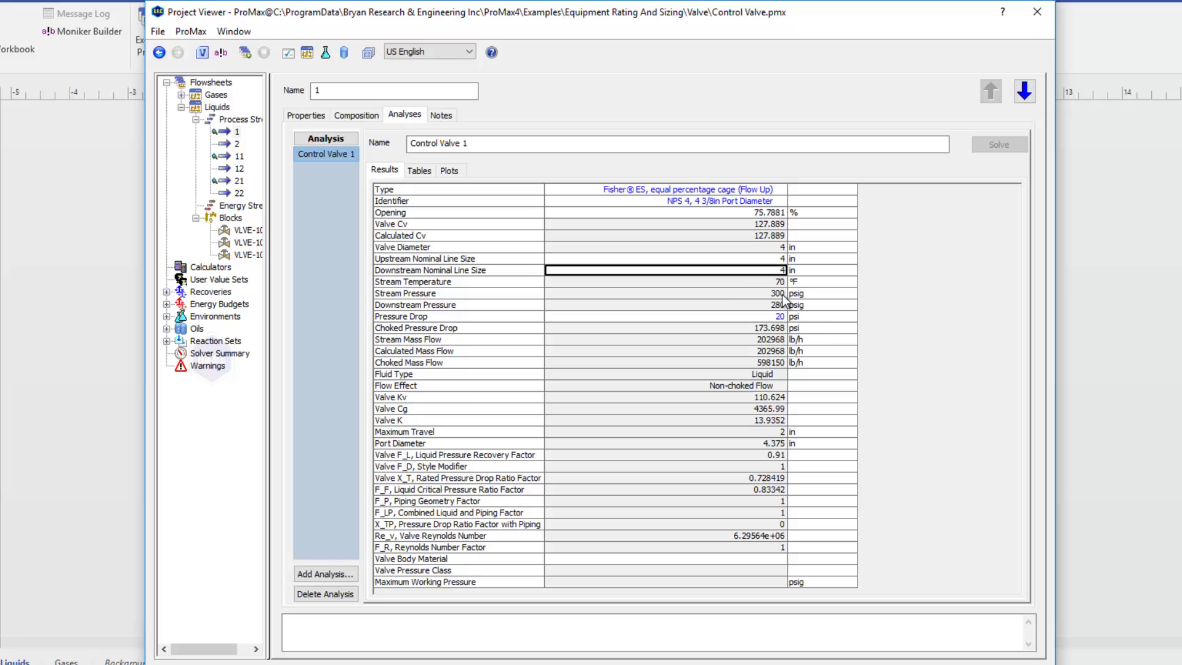
click(742, 282)
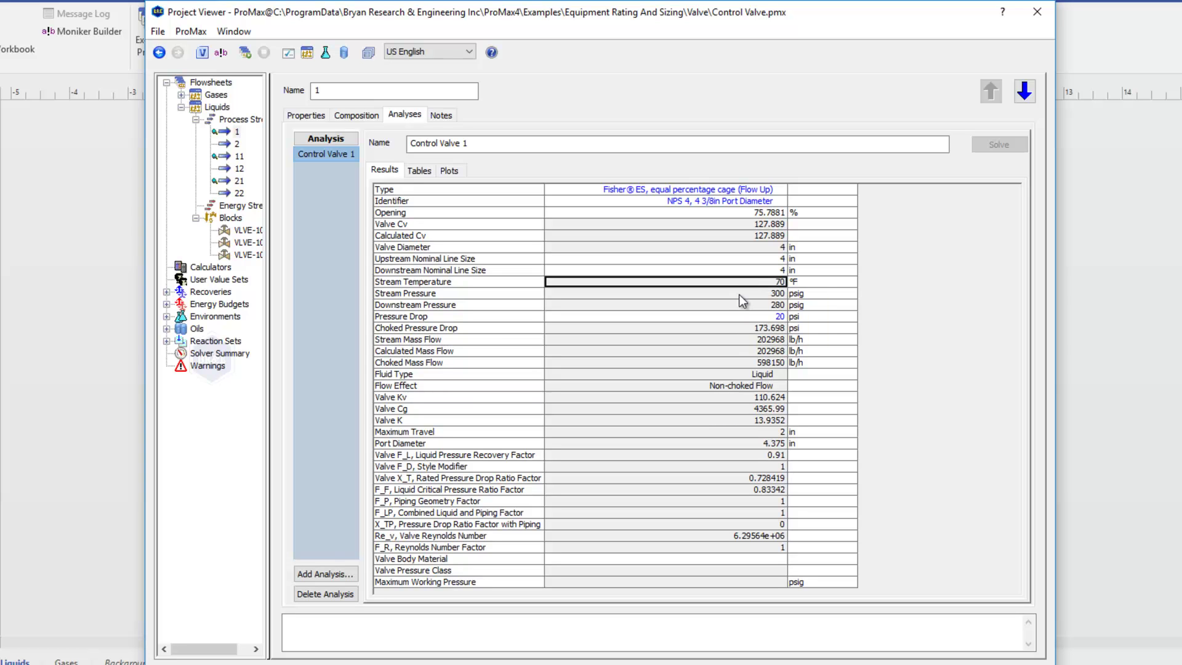
click(739, 295)
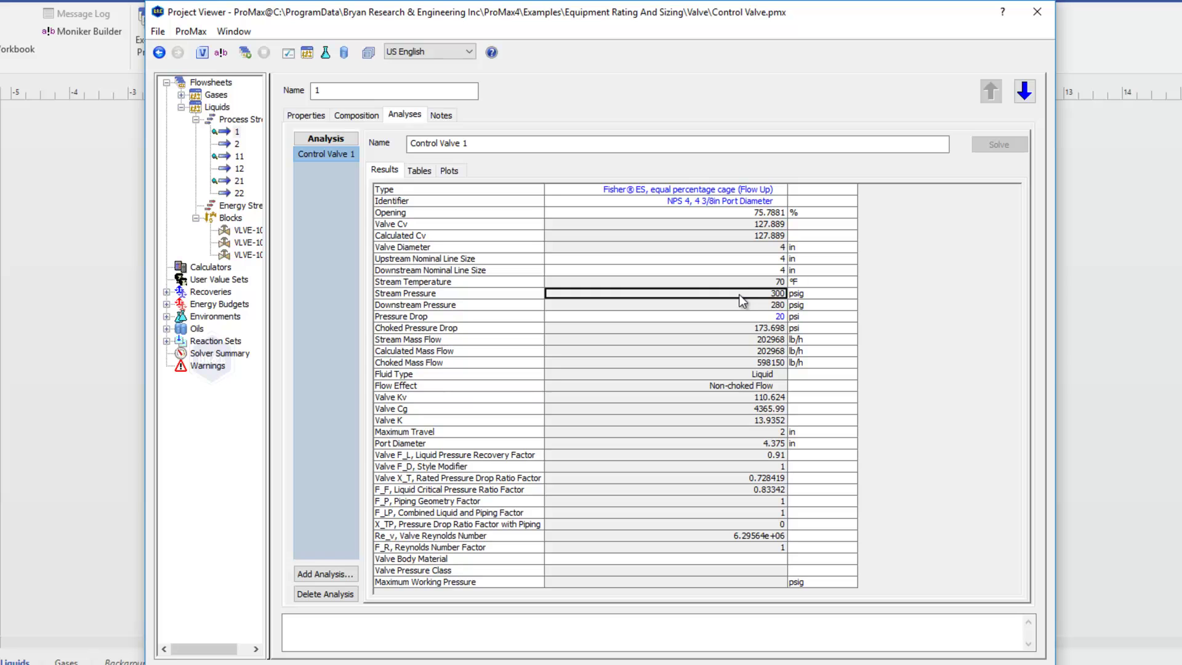
click(723, 333)
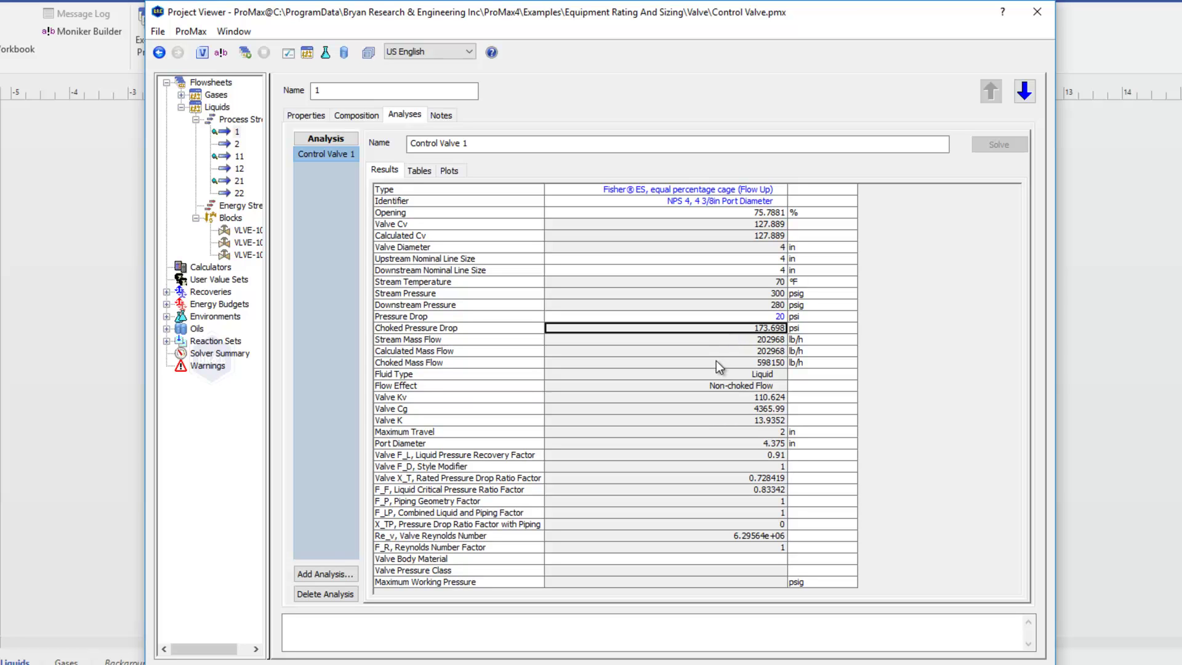
click(720, 363)
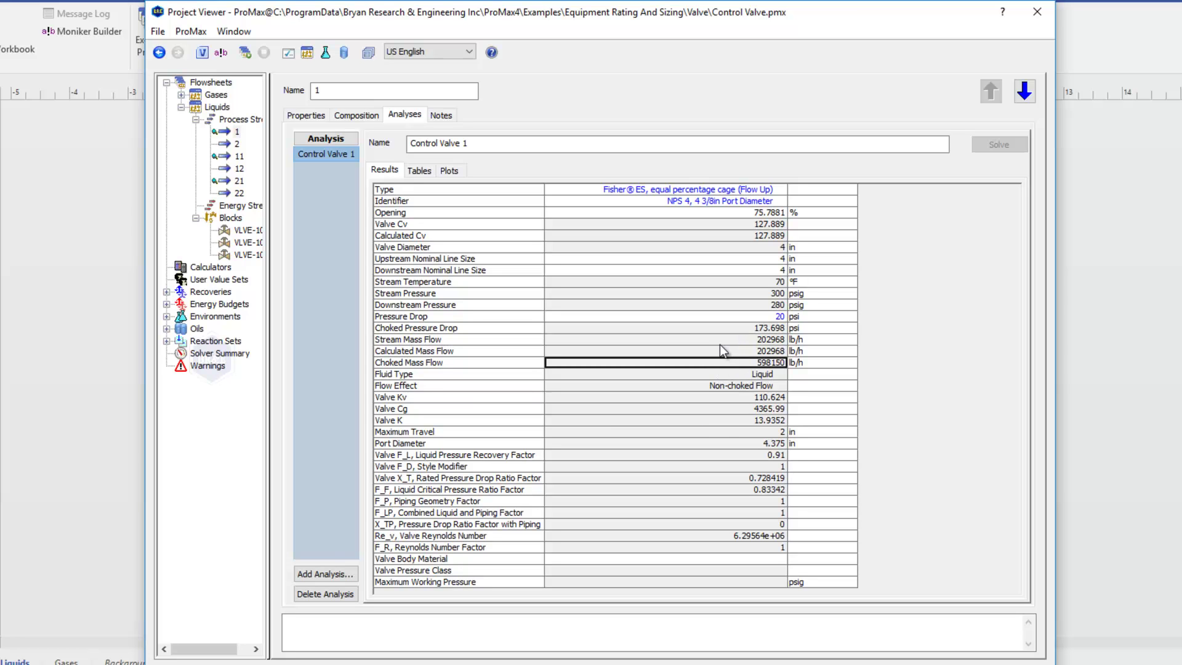
click(721, 342)
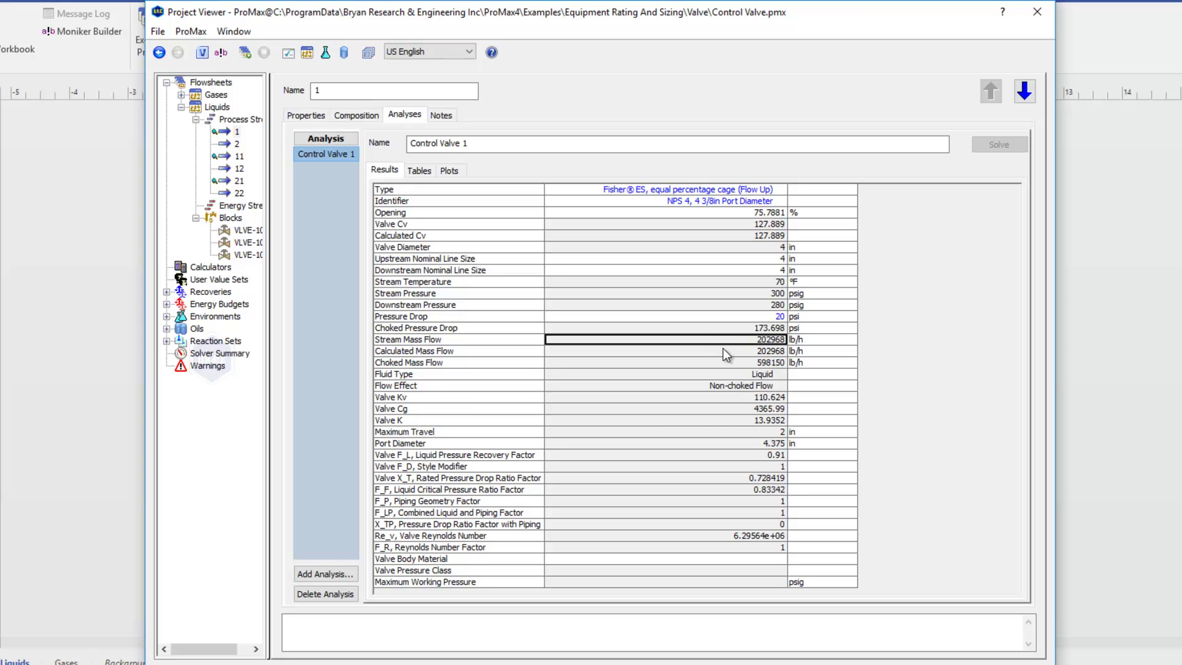
click(718, 374)
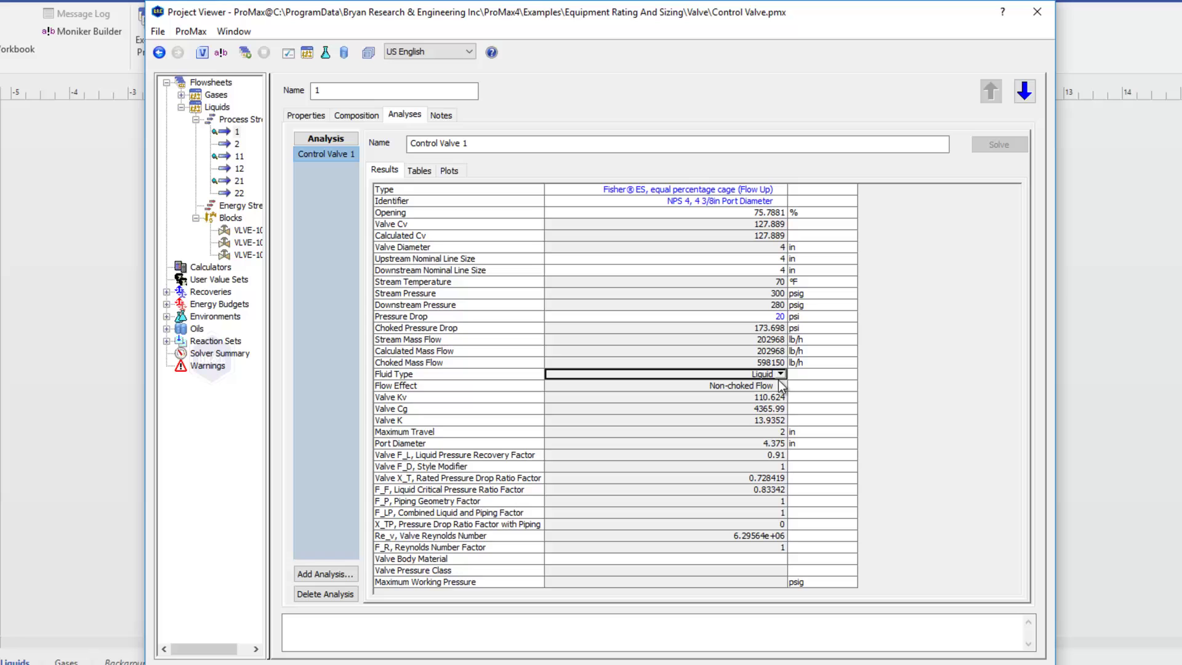
click(781, 375)
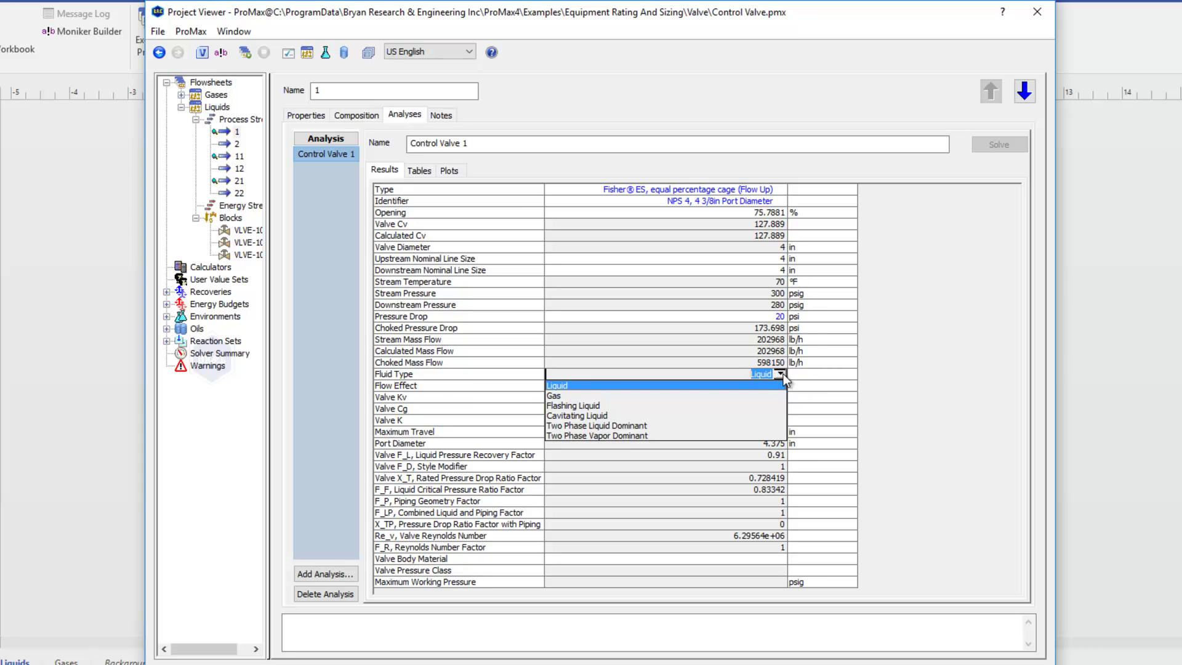
click(782, 374)
click(720, 388)
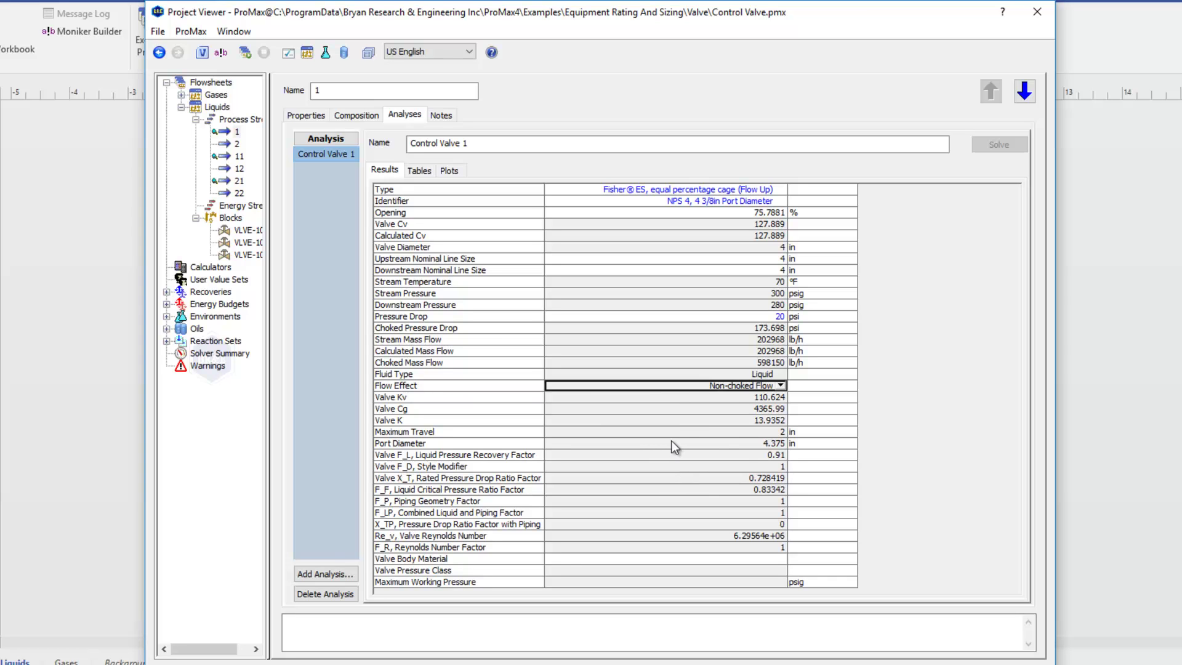
click(659, 424)
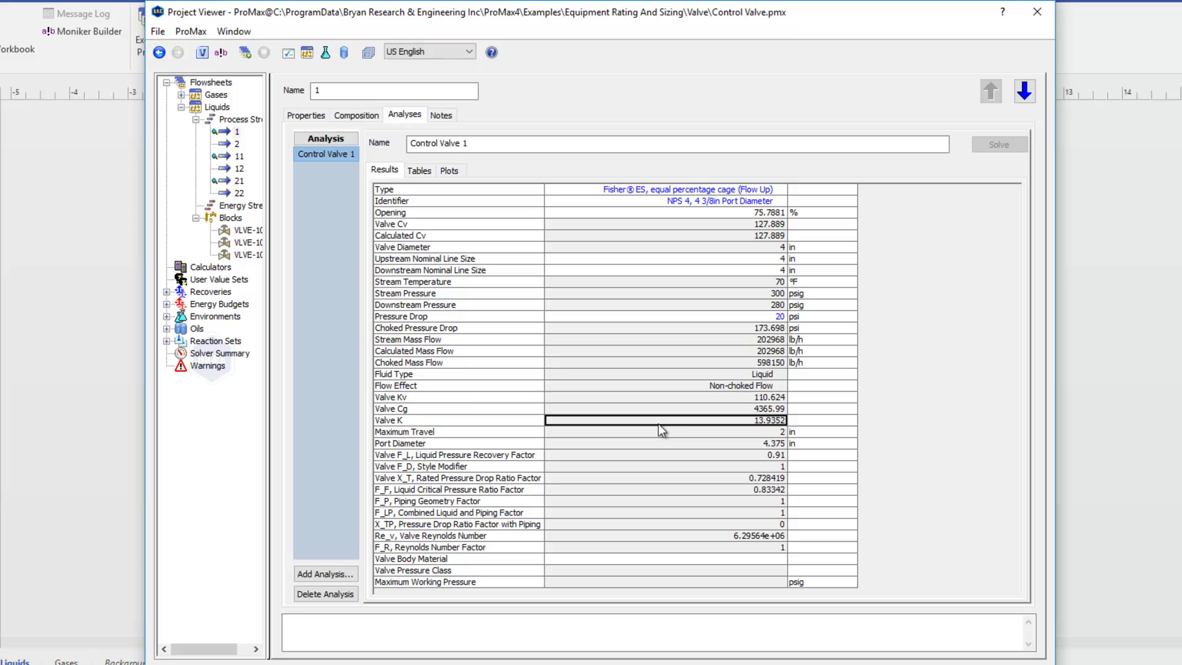
Step: Set the valve body material to Cast Carbon Steel Grade WCC (ANSI 300, 750 psig)
click(661, 558)
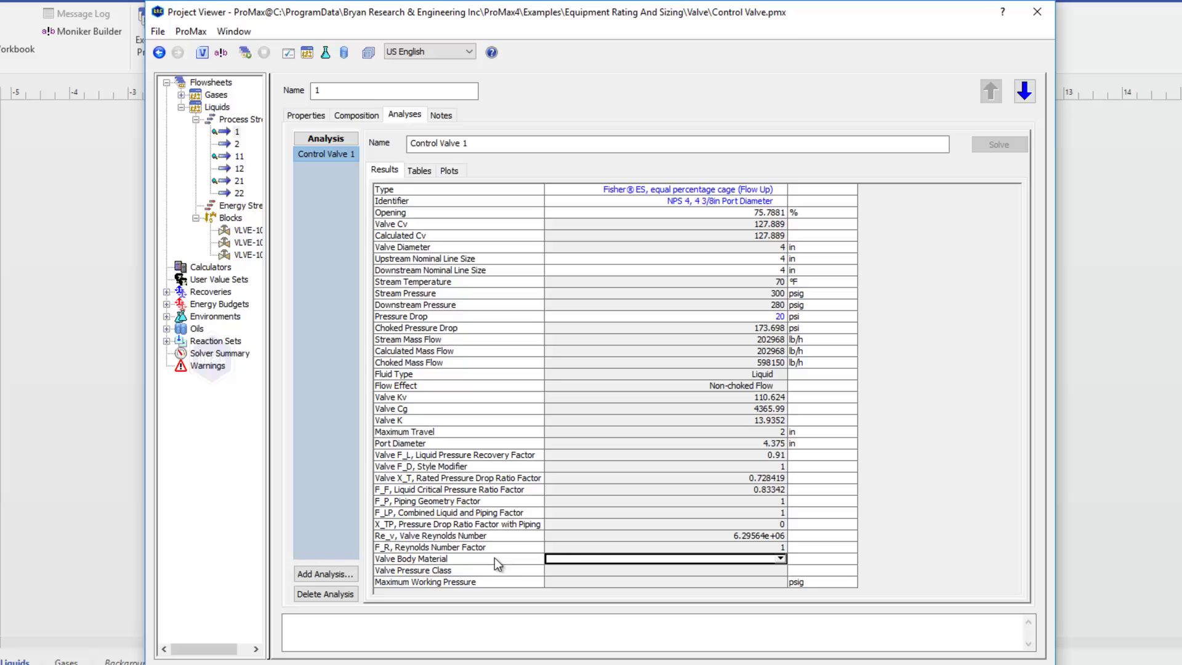
click(781, 559)
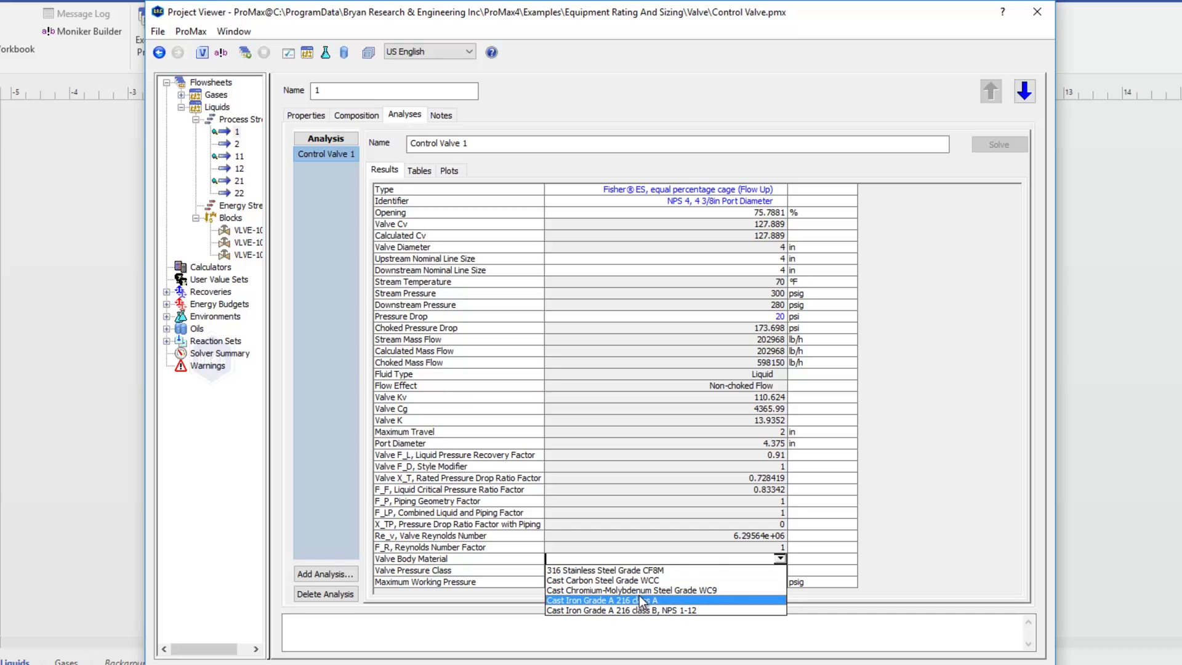
click(625, 580)
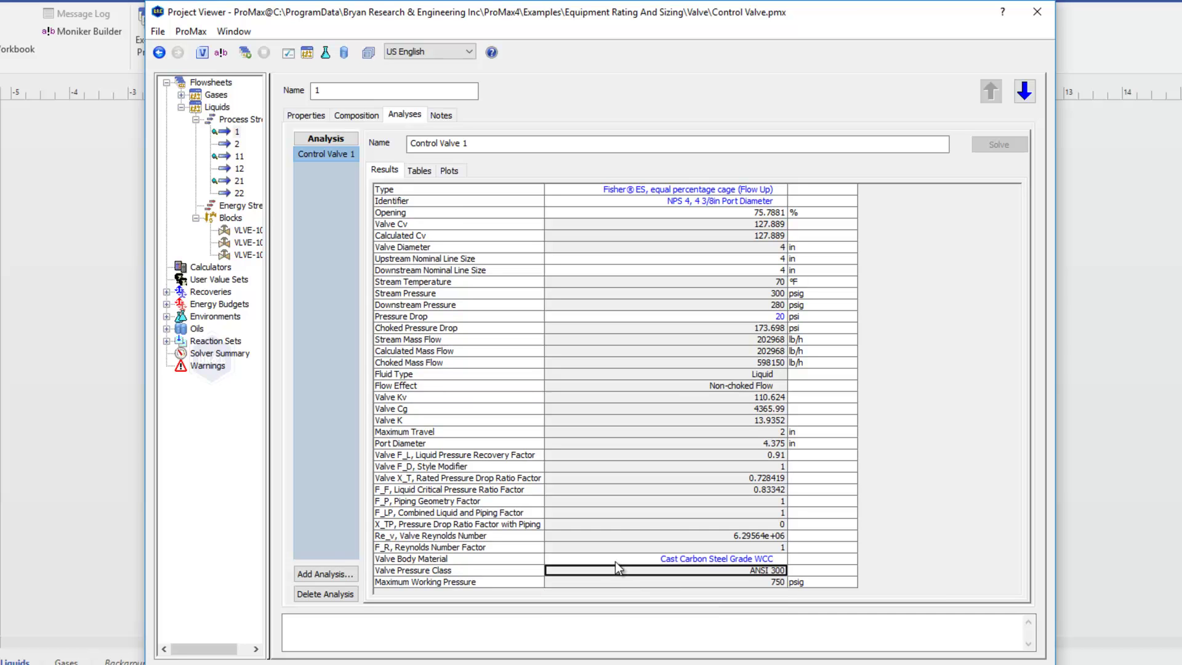
click(639, 584)
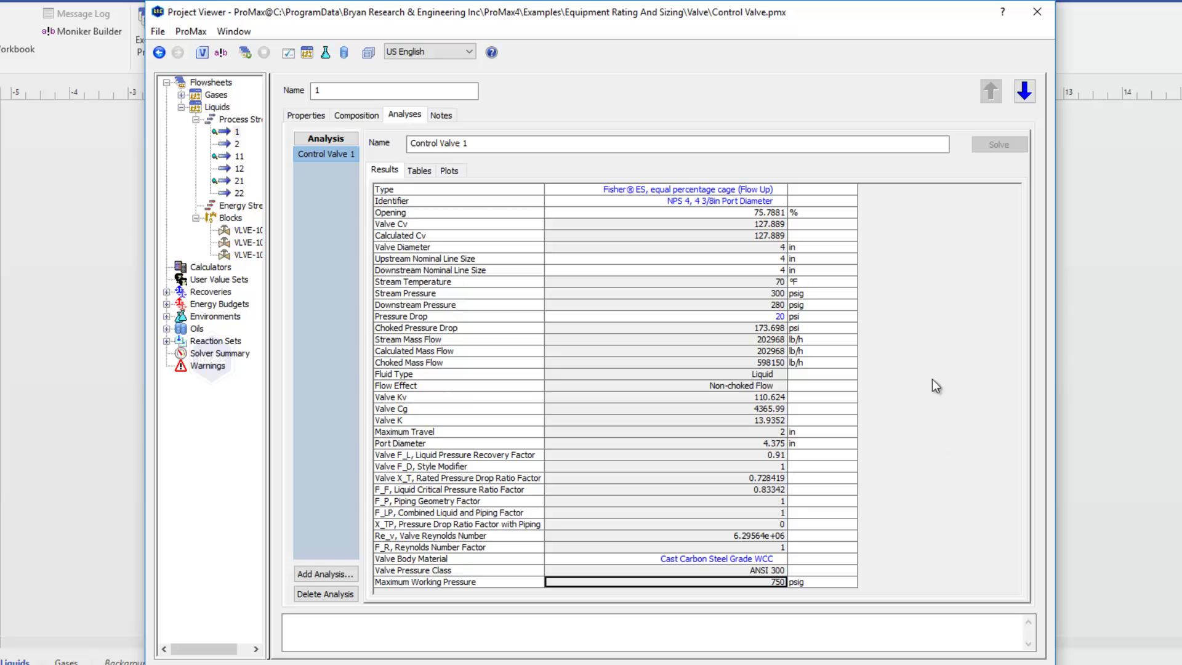
Step: Review the opening tables, then plot Valve Cv Table against opening on the Control Valve Curve
click(423, 171)
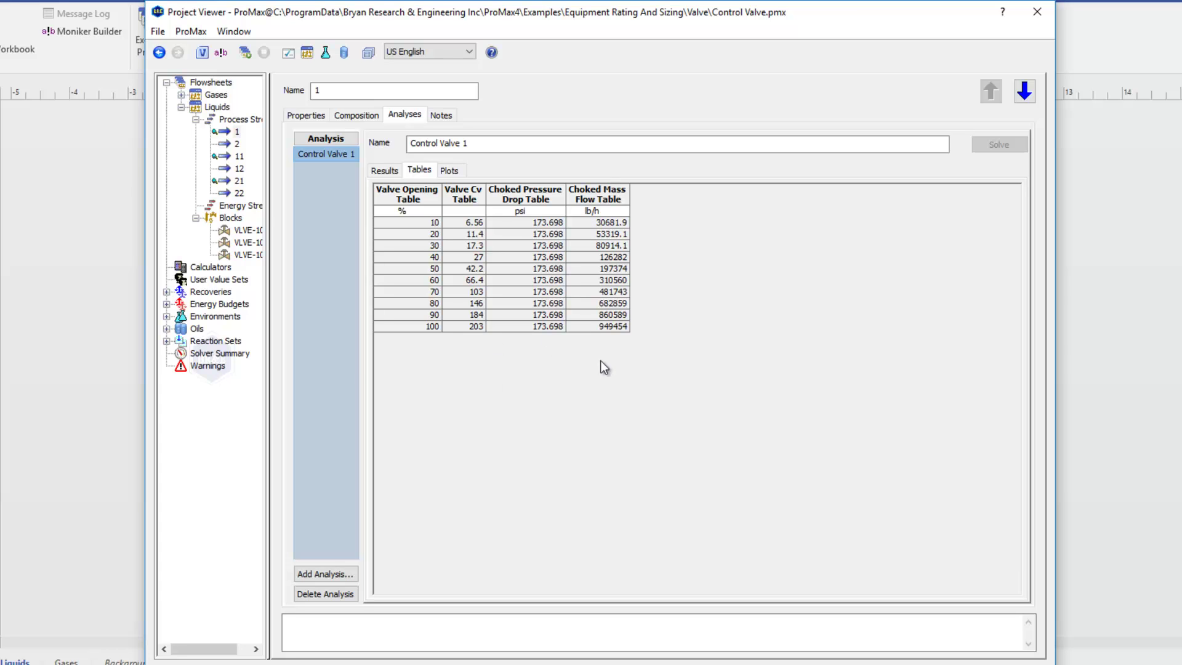
click(457, 174)
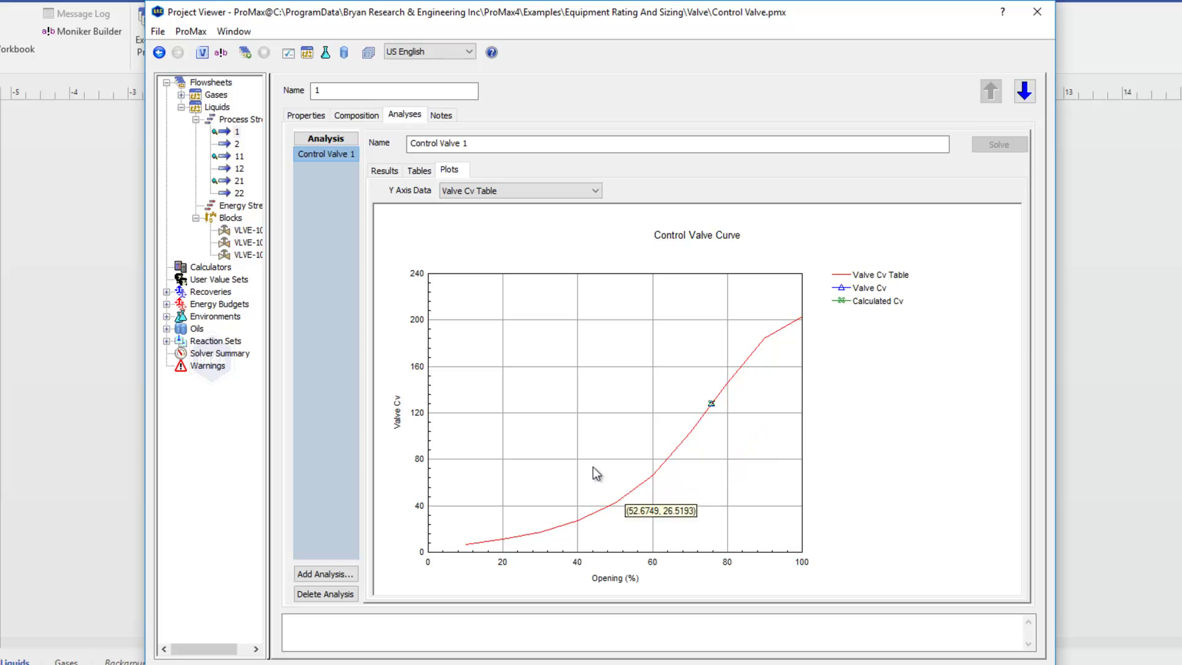
click(510, 193)
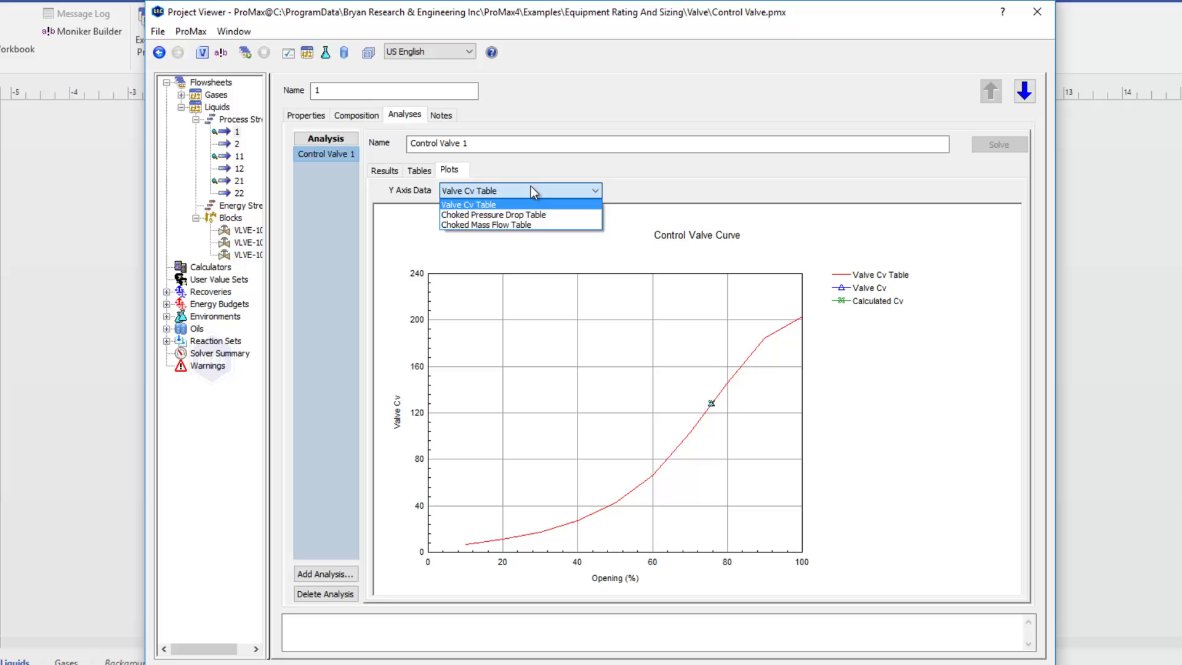
click(531, 186)
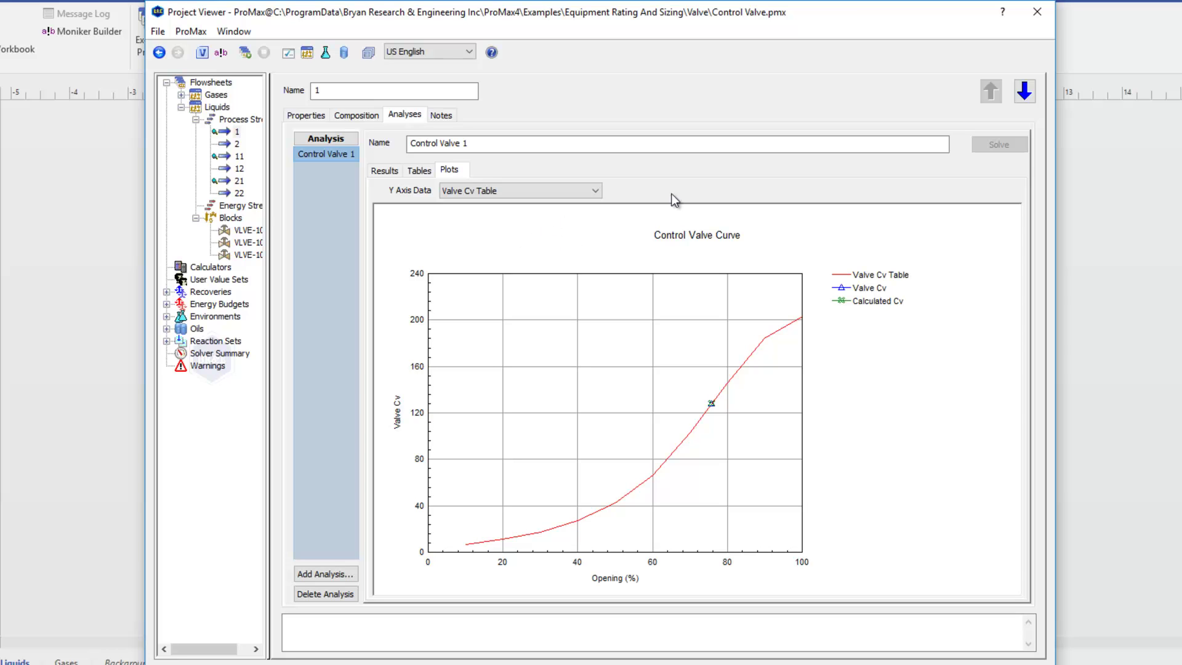
Step: Review VLVE-100's Process Data: Control Valve method, Fisher® ES NPS 4, 100% opening, Cv 203
click(1024, 92)
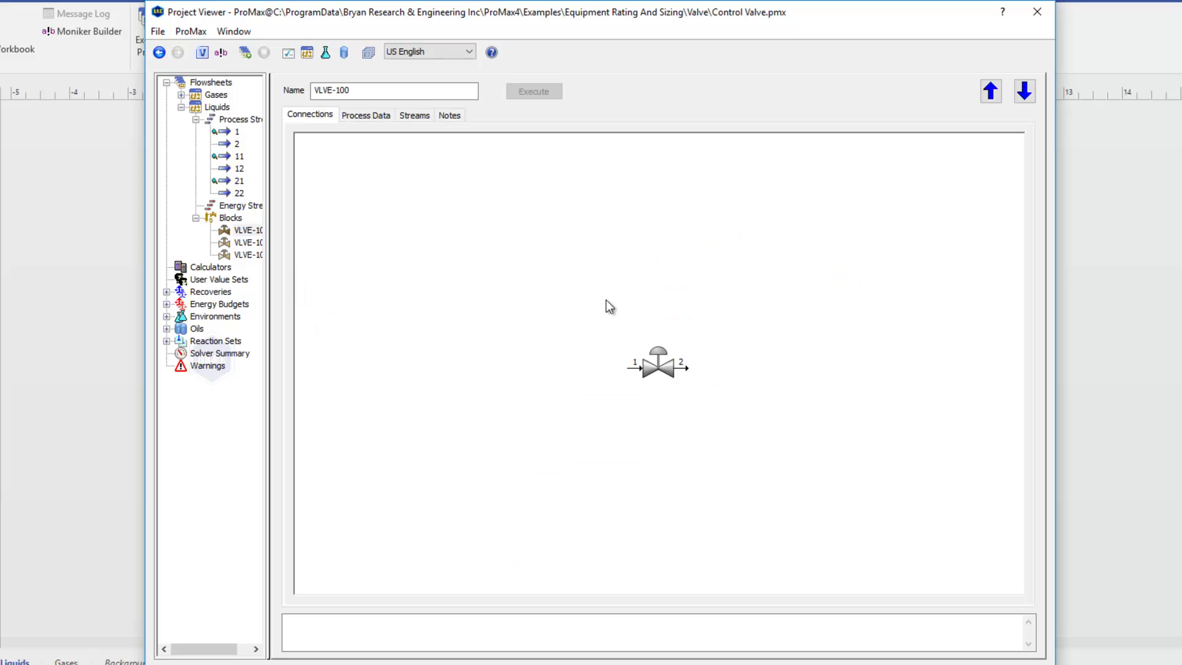
click(366, 120)
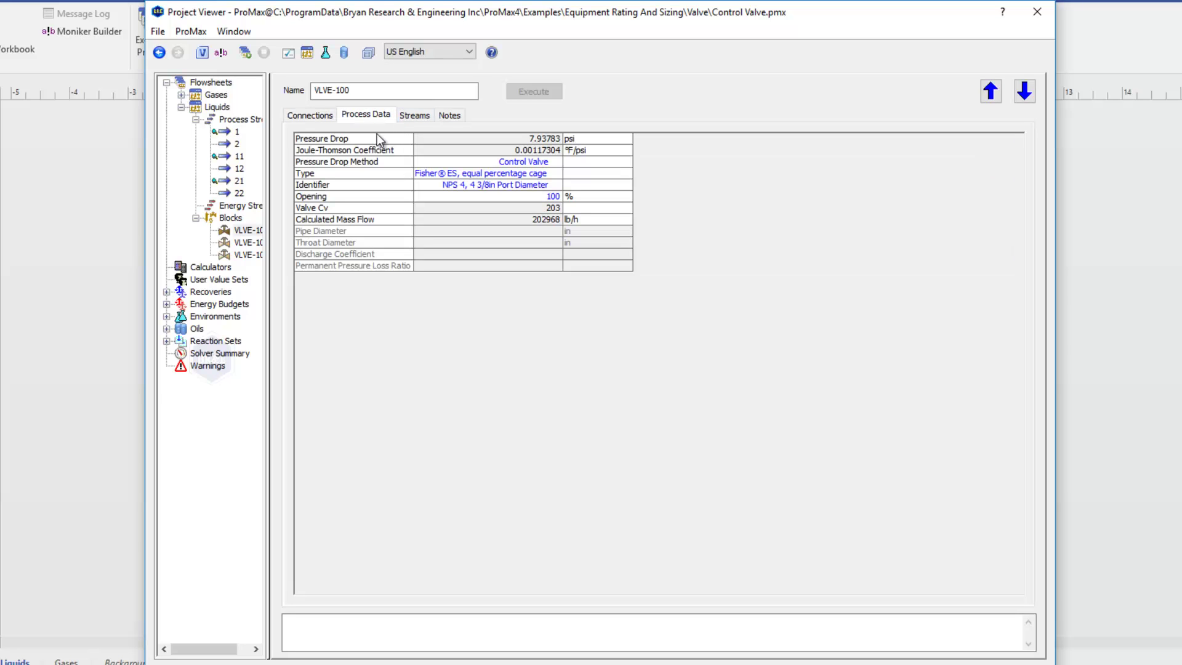
click(497, 175)
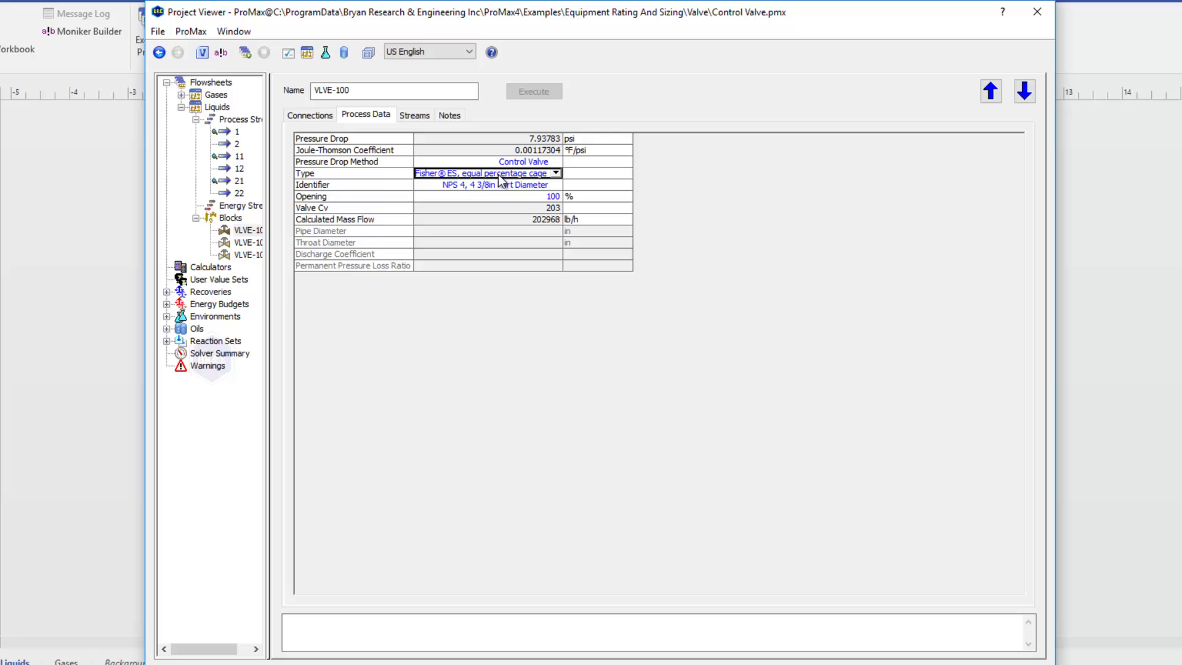
scroll(497, 175, up, 5)
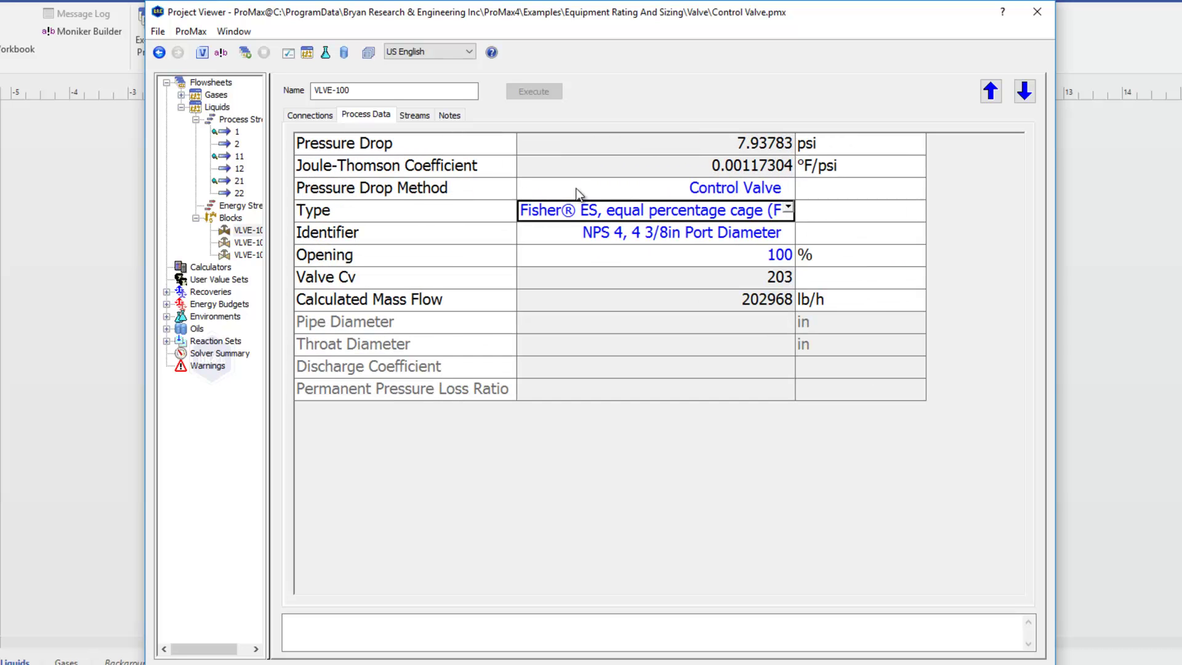
click(581, 188)
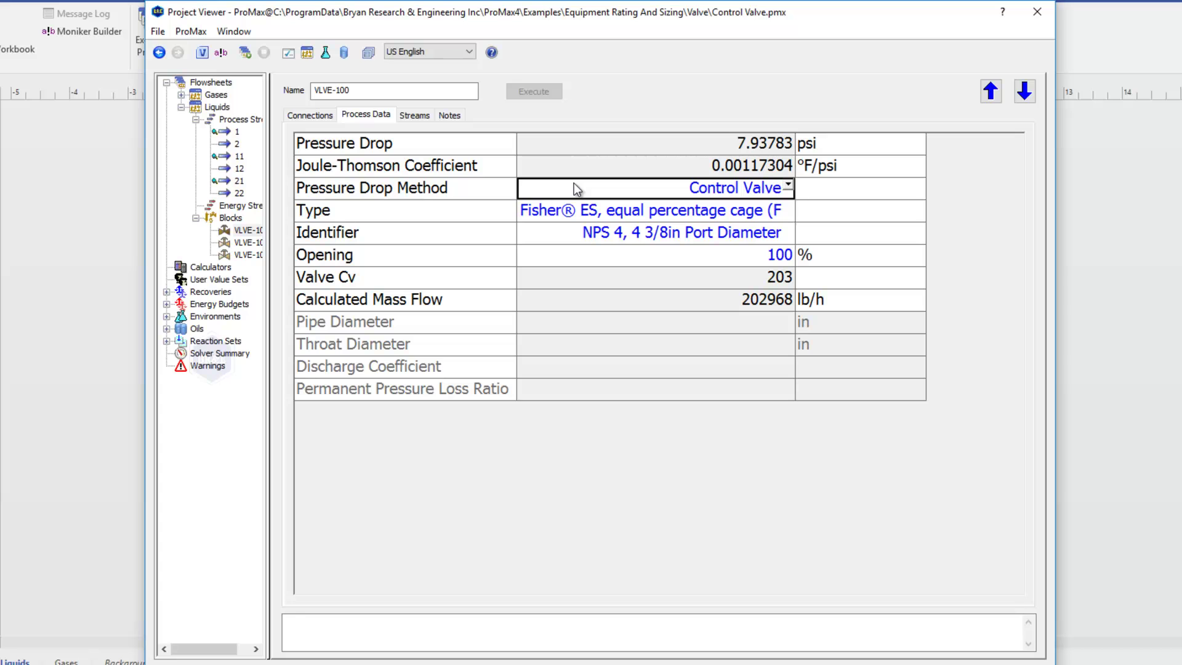
click(618, 209)
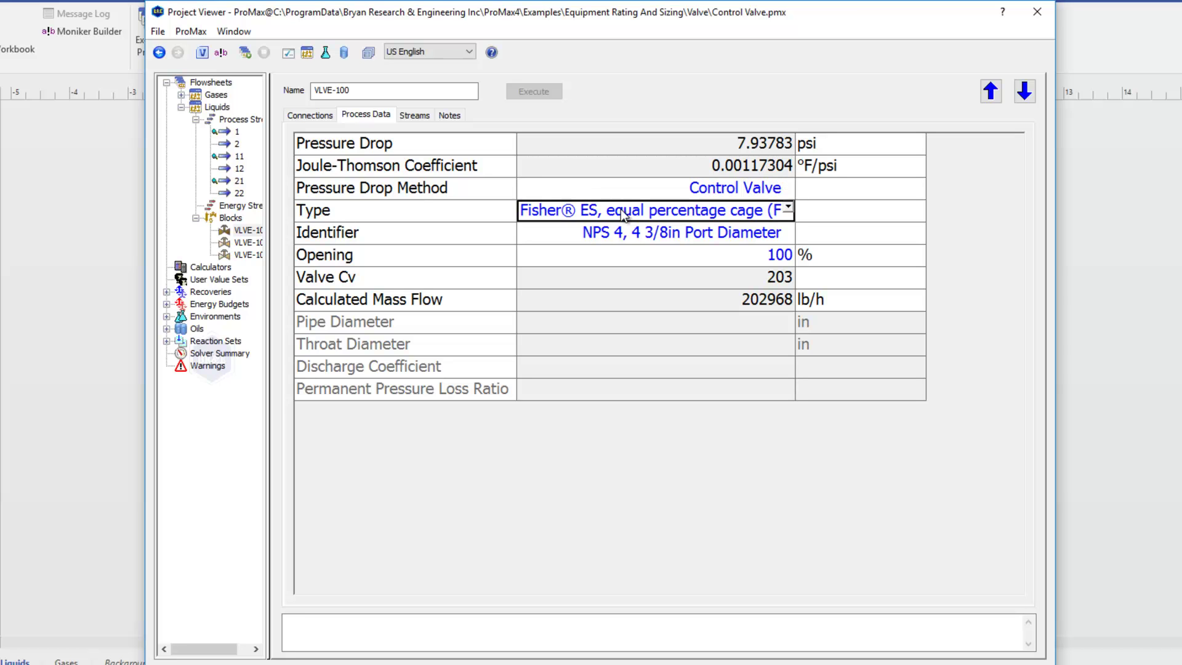
click(631, 236)
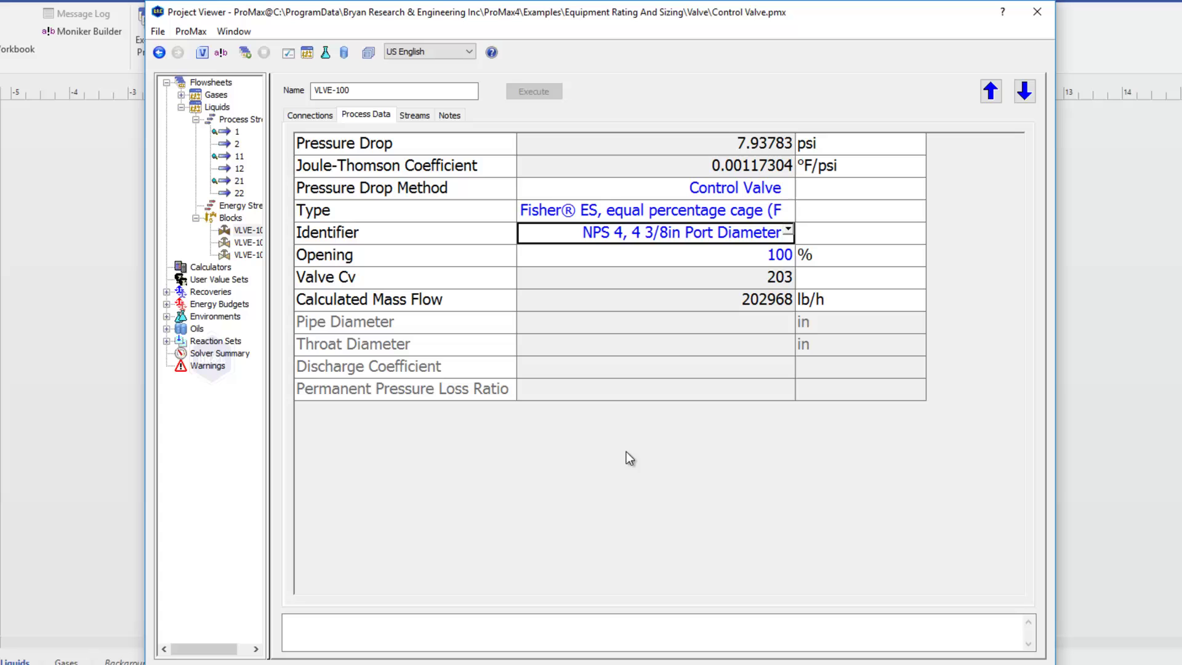
click(686, 261)
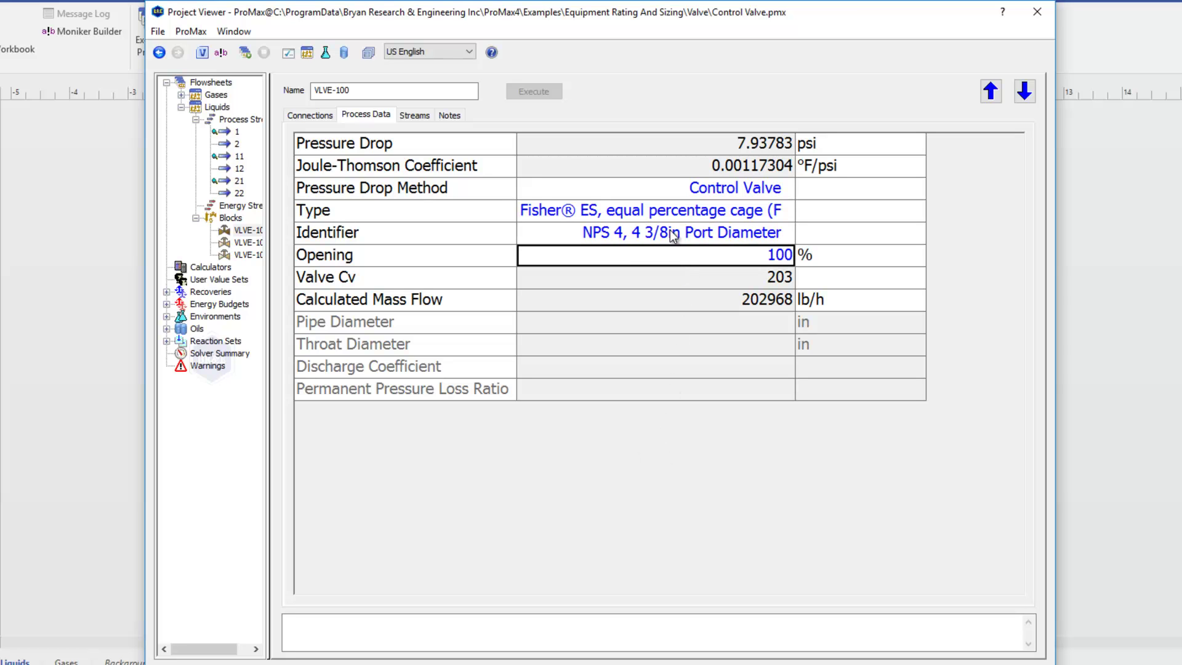
click(678, 153)
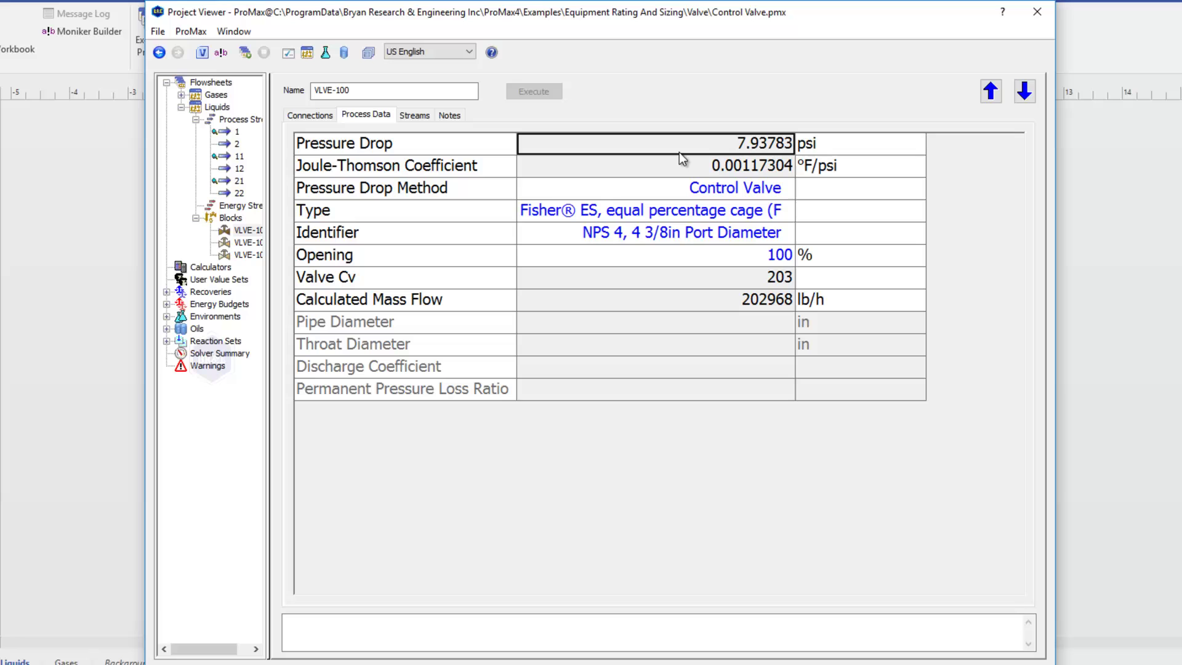
click(747, 282)
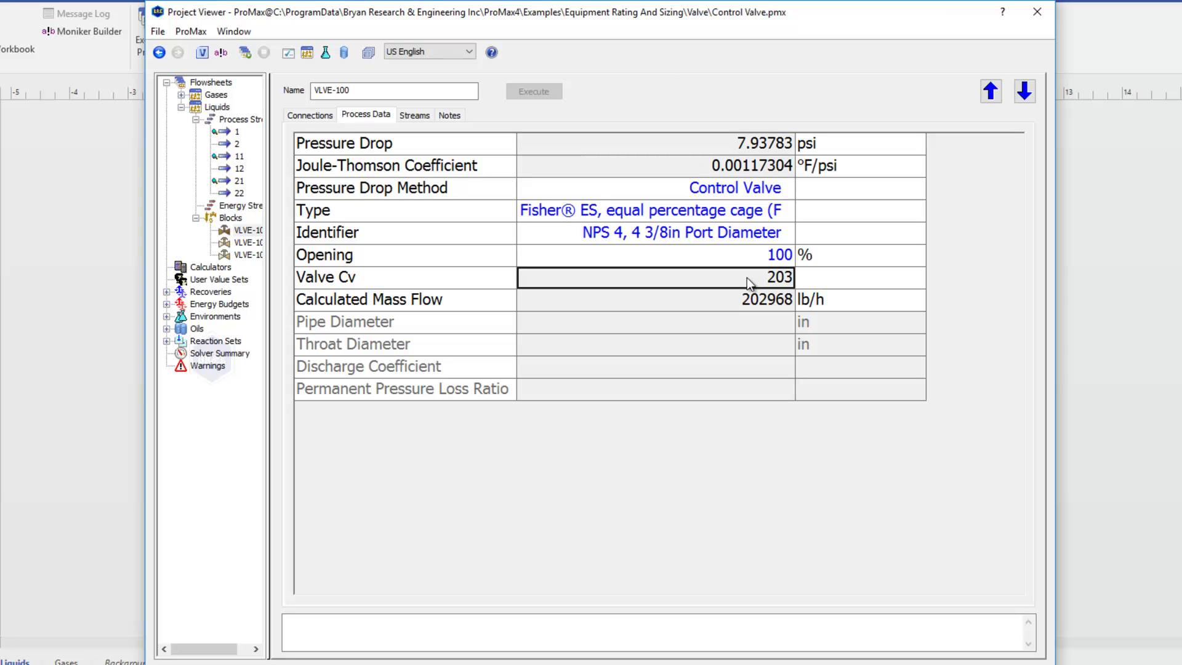